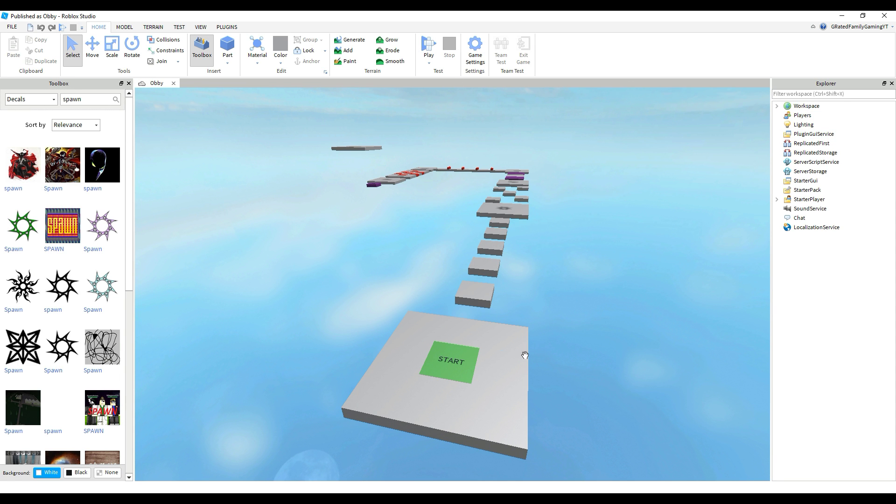
- Open the CheckpointScript of the first checkpoint after the obby's START platform
right_click_drag(559, 354, 563, 343)
key("w")
key("w")
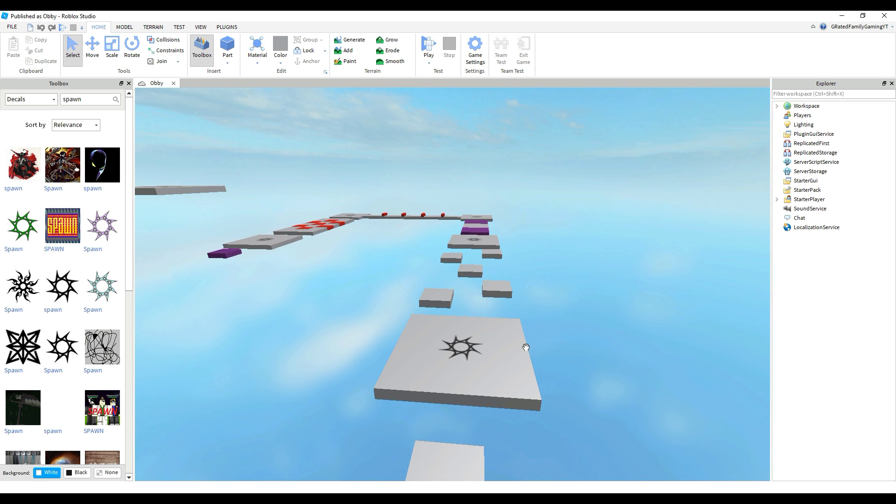
left_click(465, 346)
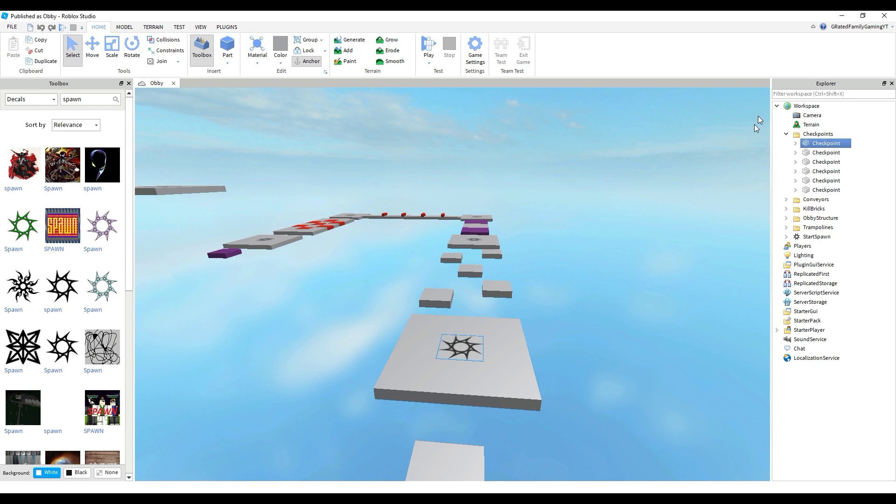
left_click(796, 144)
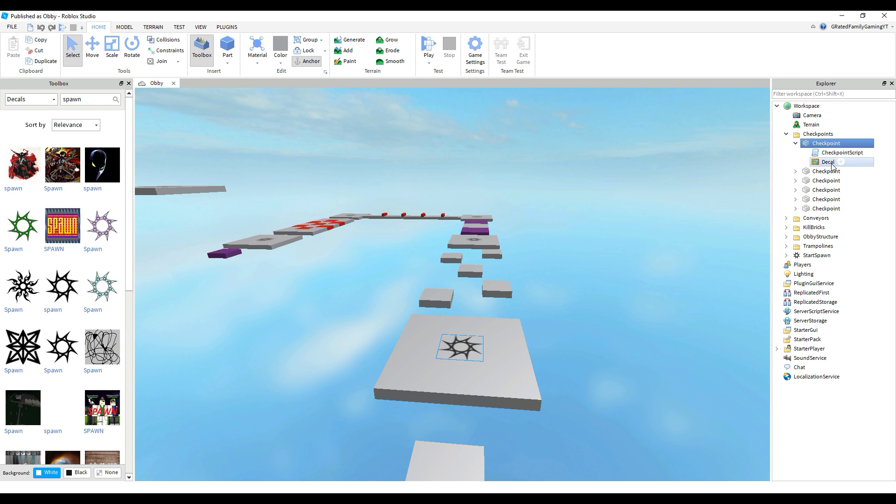
double_click(828, 154)
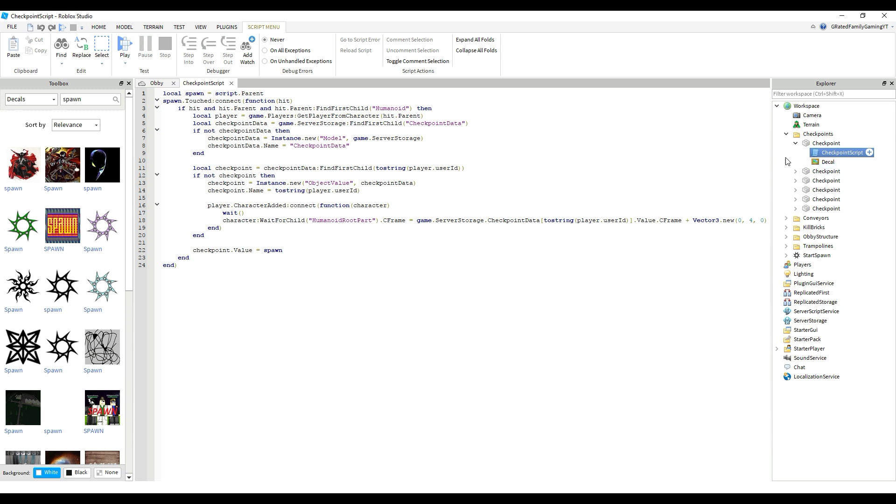
- Copy the entire CheckpointScript code into the empty Notepad document and put Notepad out of the way
left_click_drag(181, 267, 160, 95)
key("ctrl+c")
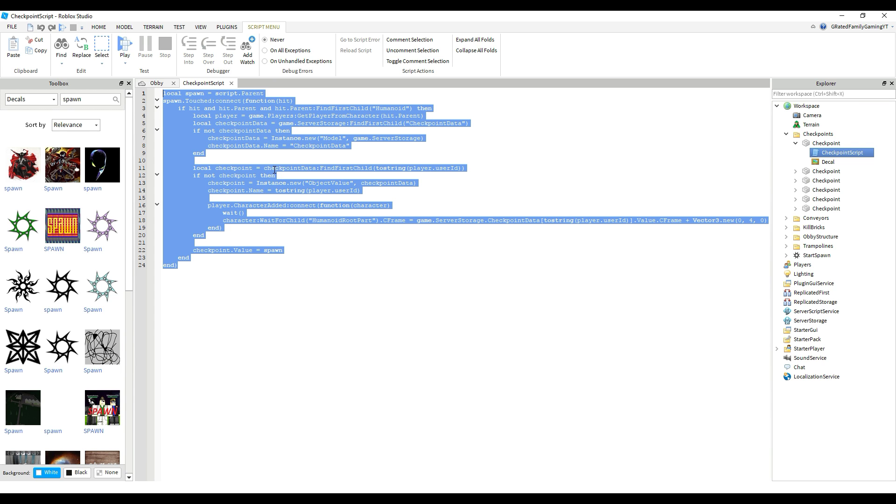
right_click(259, 177)
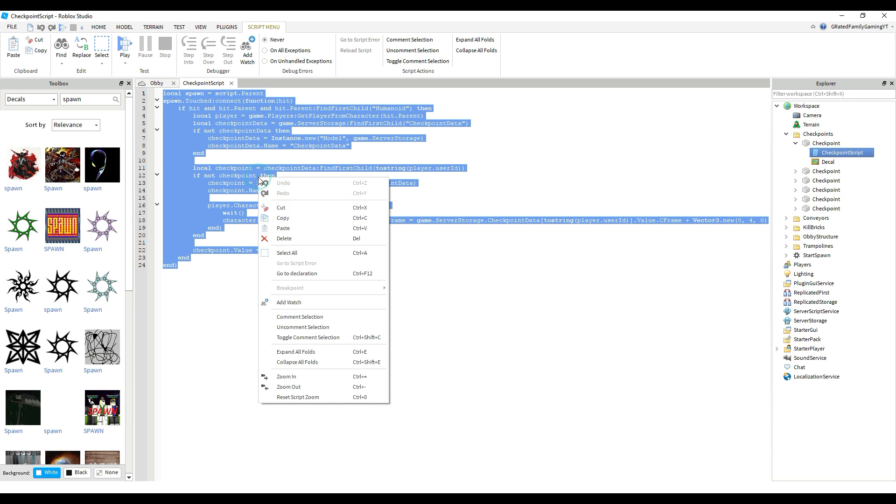
left_click(317, 218)
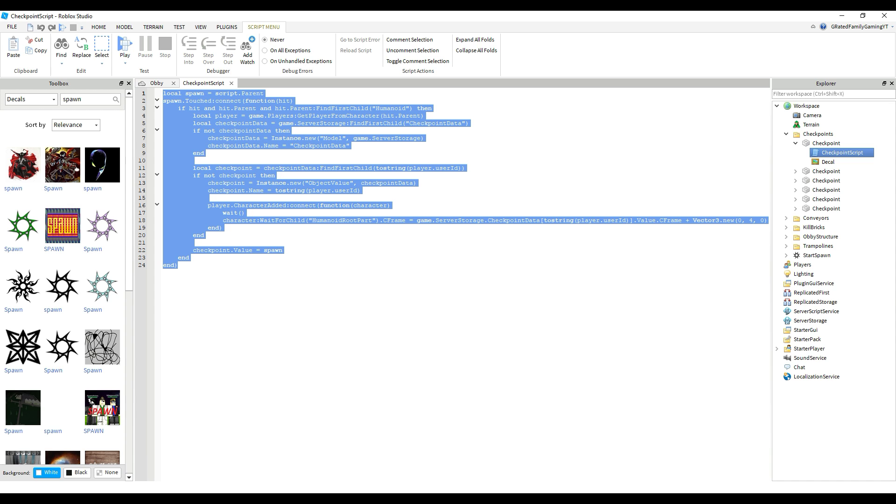
key("alt+Tab")
right_click(265, 184)
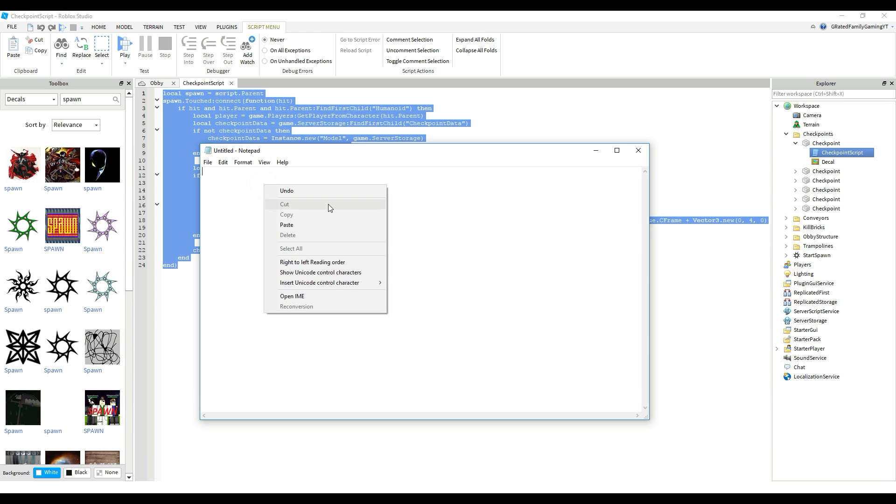
left_click(318, 222)
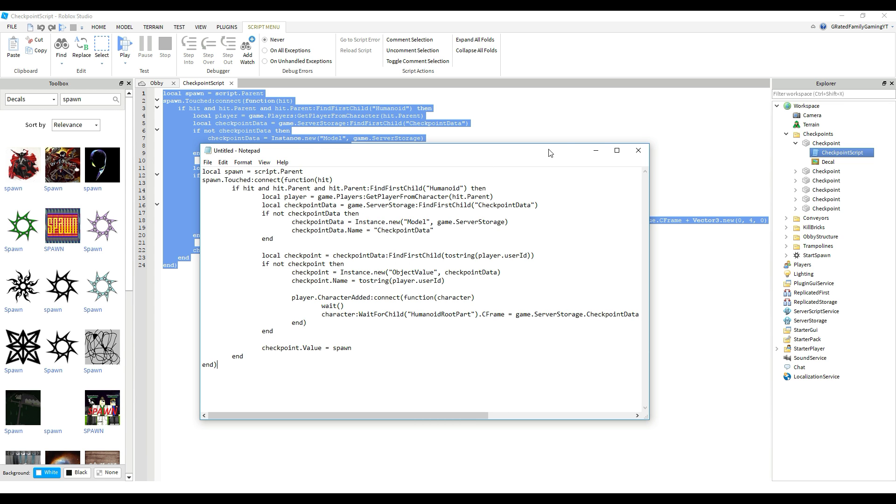
left_click(596, 150)
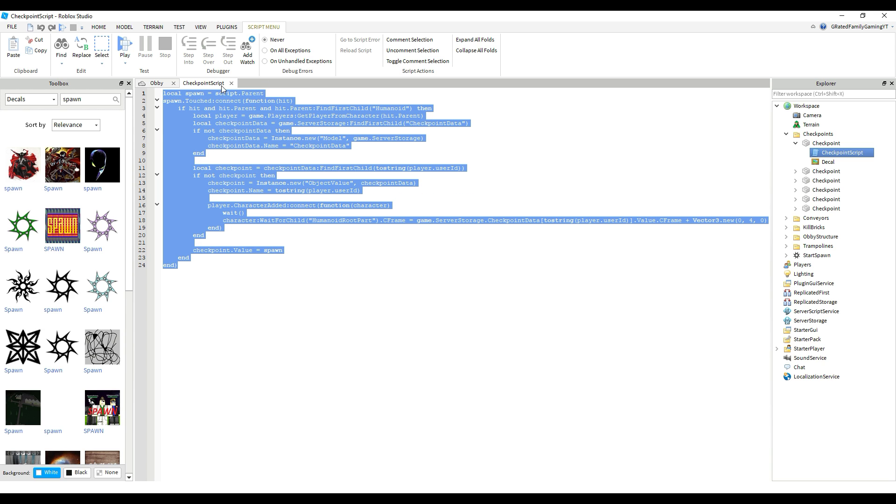
- Close the script and the Obby place without saving, and create a new place from the Baseplate template
left_click(231, 84)
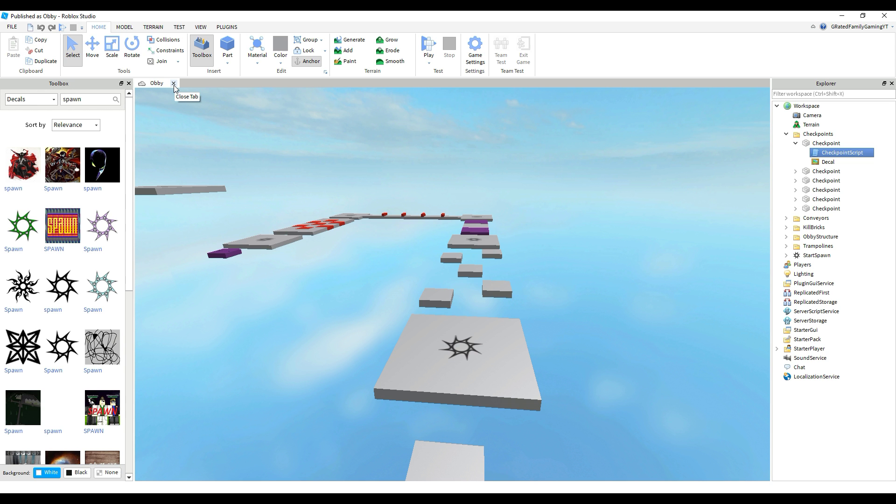
left_click(173, 84)
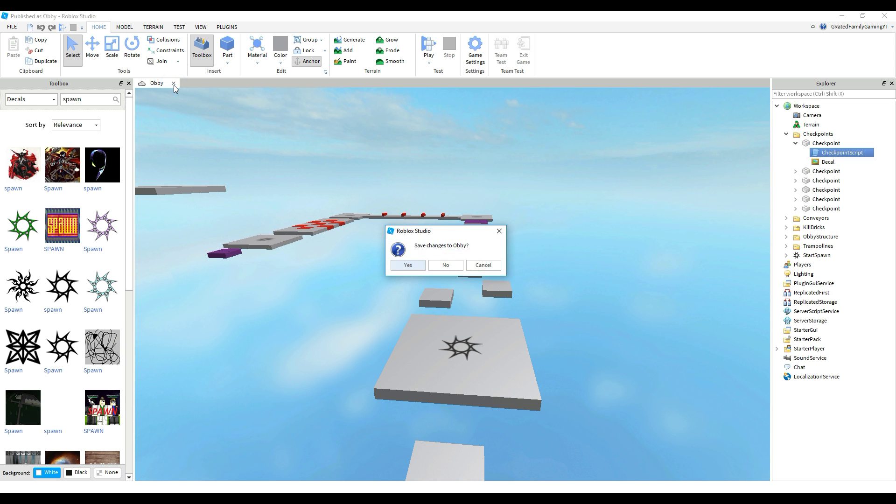
left_click(446, 265)
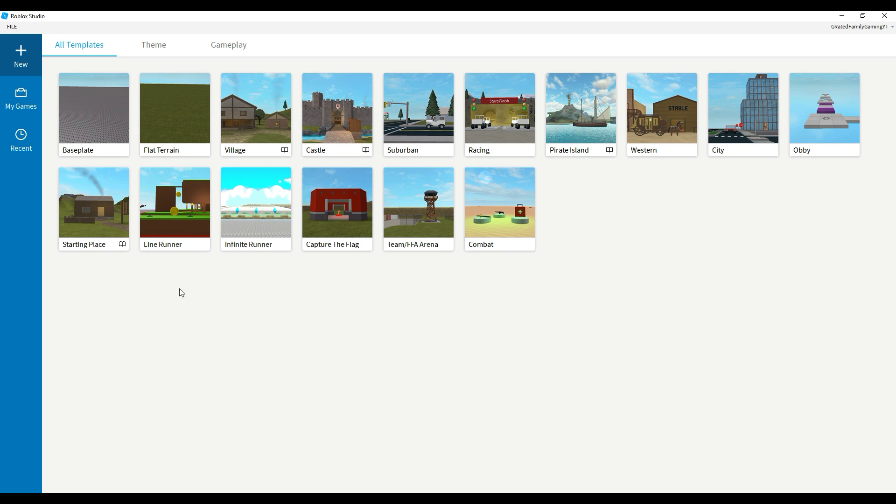
left_click(96, 122)
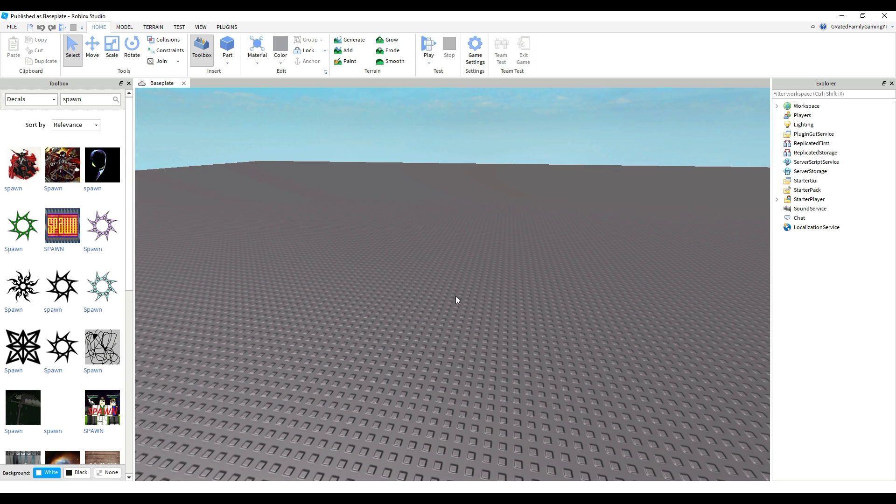
- Delete the Baseplate from the Workspace
left_click(776, 106)
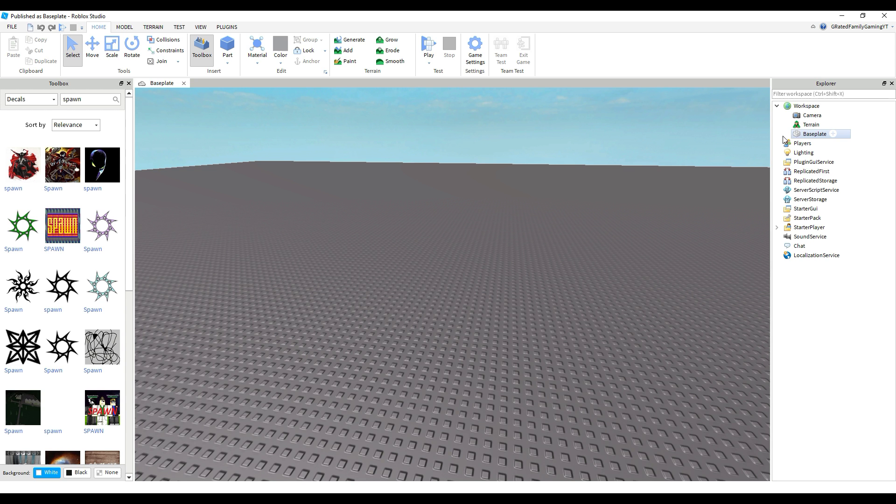
left_click(800, 135)
right_click(800, 135)
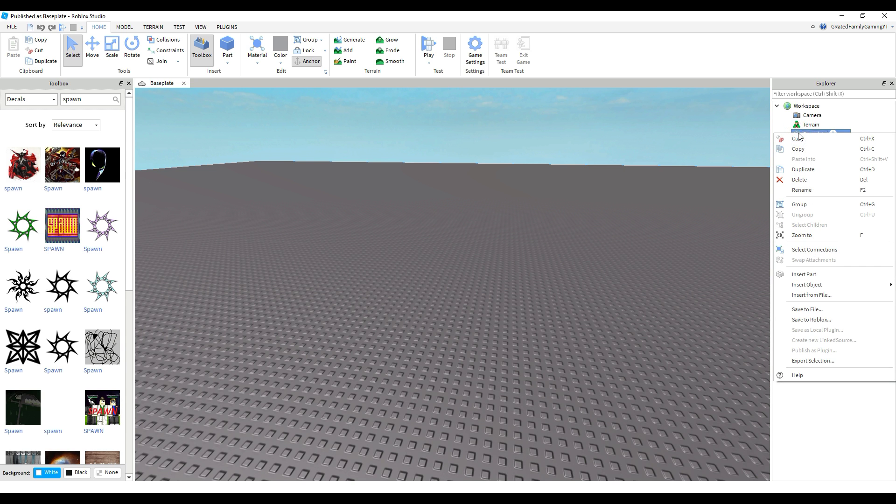
left_click(804, 181)
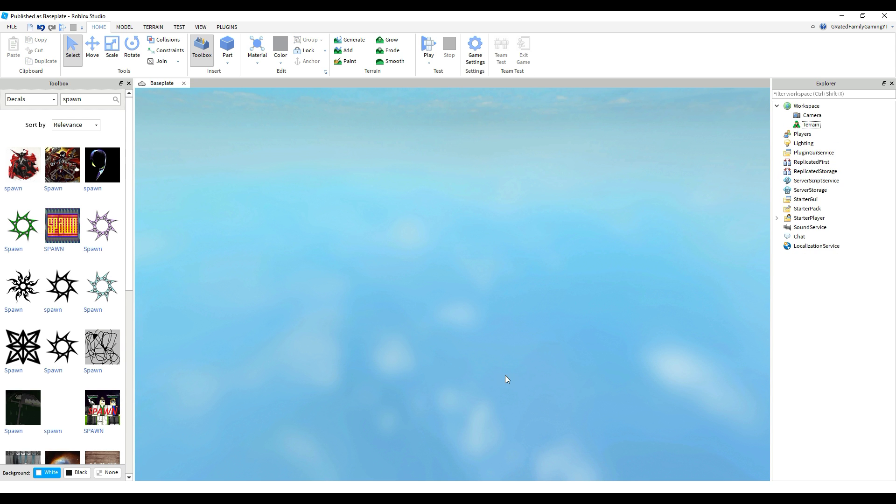
left_click(573, 157)
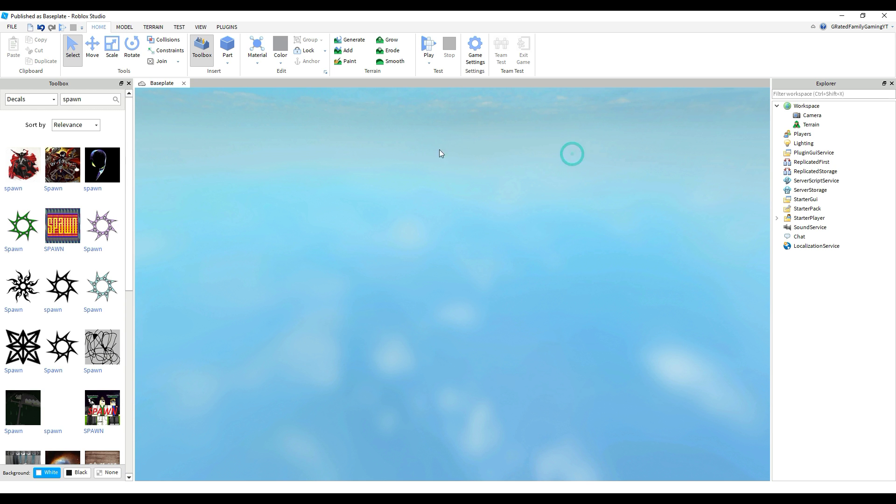
- Insert the Neutral spawn from the Game Stuff category of ROBLOX Sets into the middle of the empty scene
left_click(50, 101)
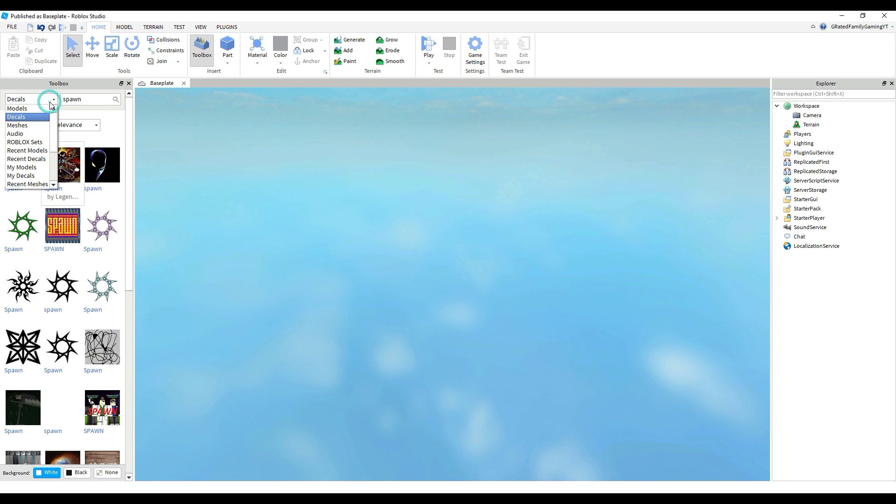
left_click(42, 143)
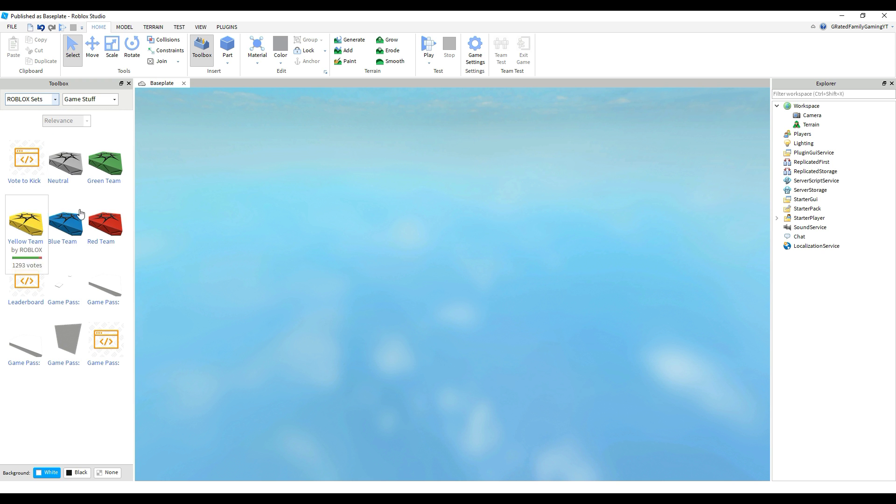
mouse_move(73, 177)
left_click_drag(71, 169, 464, 286)
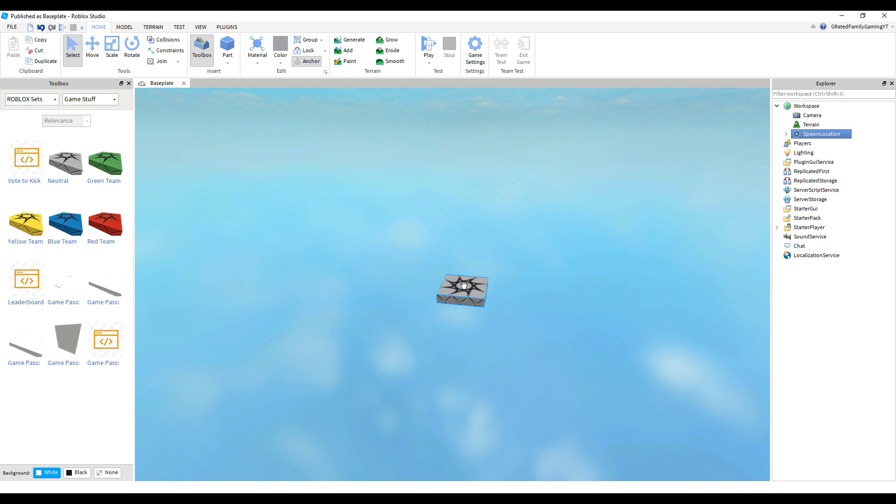
- Search the objects that can be inserted into the Workspace for "spaw"
left_click(828, 107)
scroll(856, 224, "down", 3)
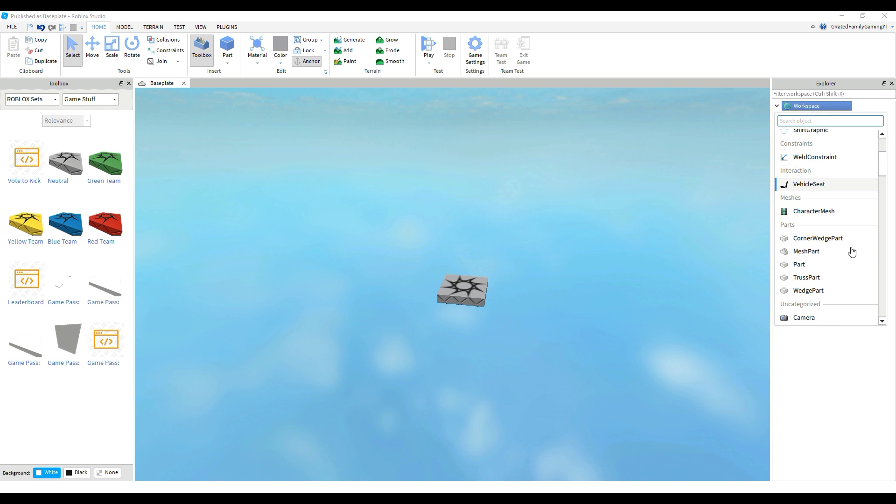
type("spaw")
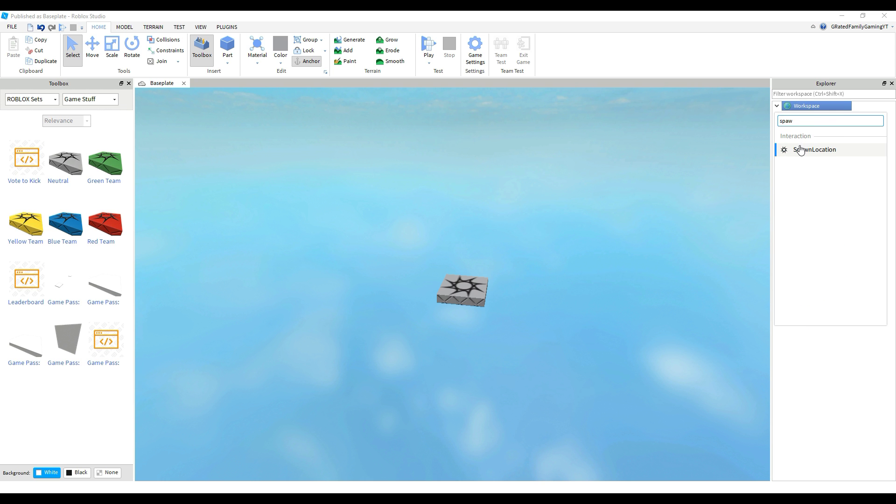
left_click(553, 250)
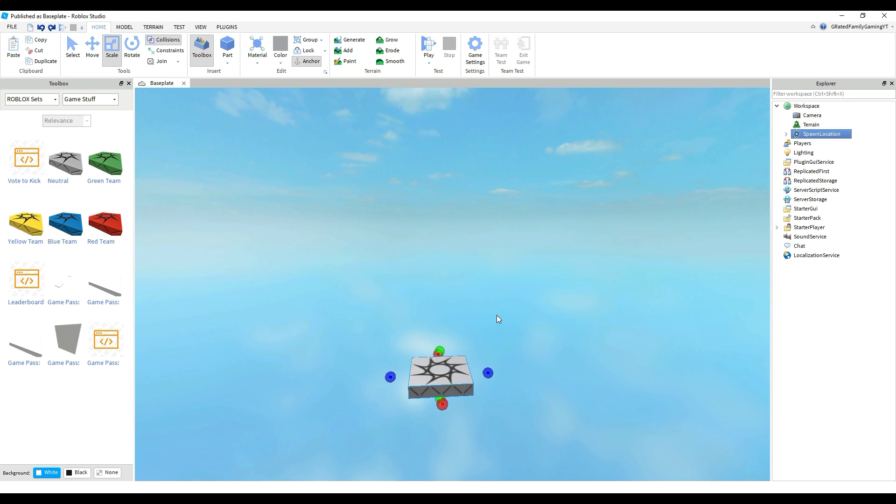
- Scale the SpawnLocation outward in its horizontal directions into a large, flat starting platform
right_click_drag(499, 318, 499, 346)
left_click_drag(439, 342, 432, 480)
left_click_drag(524, 321, 733, 322)
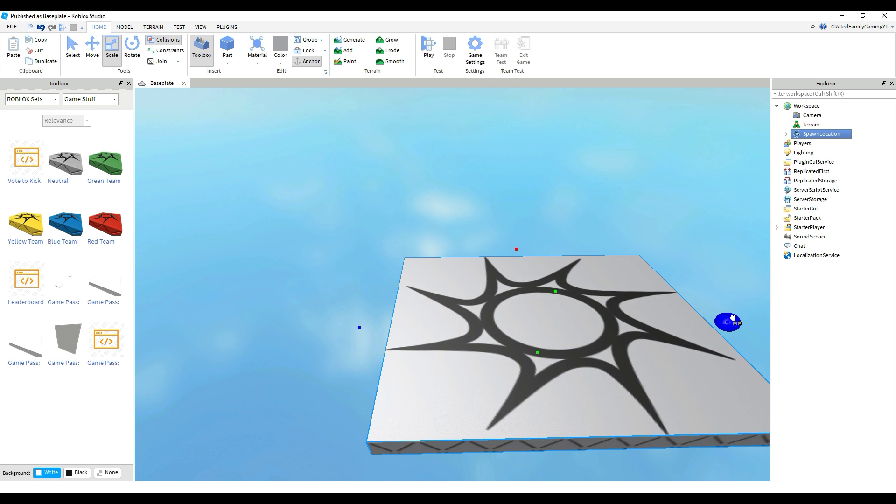
left_click_drag(519, 249, 509, 179)
left_click_drag(384, 258, 227, 240)
- Insert a block part and place it a short jump away from the spawn platform
right_click_drag(602, 250, 587, 253)
scroll(587, 252, "down", 5)
left_click(415, 161)
left_click(228, 47)
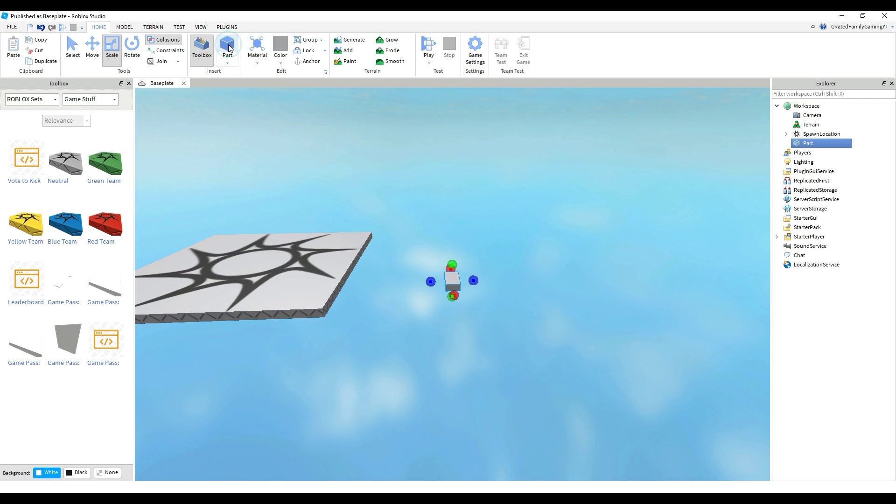
left_click_drag(455, 280, 502, 300)
left_click(504, 304)
right_click_drag(540, 259, 539, 259)
scroll(513, 296, "down", 2)
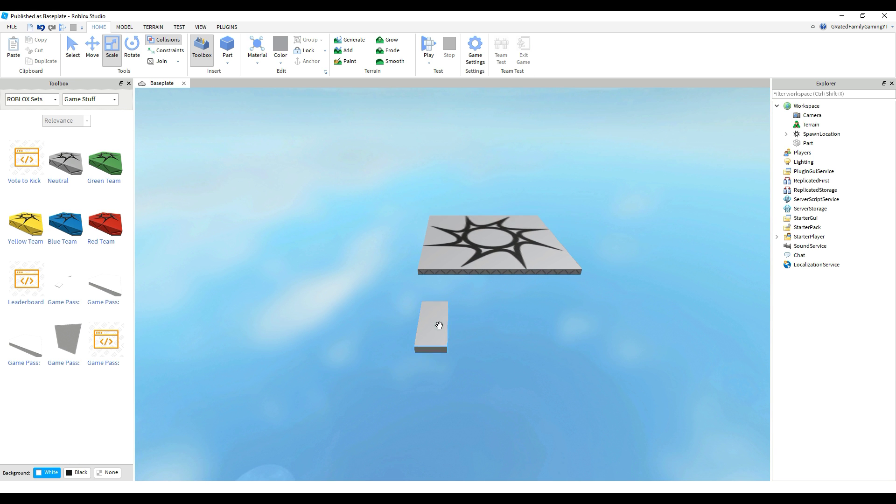
- Duplicate the block and place the copy as the second stepping stone, farther from the spawn platform
left_click(440, 322)
key("ctrl+c")
key("ctrl+v")
left_click_drag(454, 286, 565, 372)
right_click_drag(616, 325, 613, 330)
scroll(613, 330, "down", 3)
- Add three more copies of the stepping stone, continuing the jump path away from the spawn platform
key("ctrl+c")
key("ctrl+v")
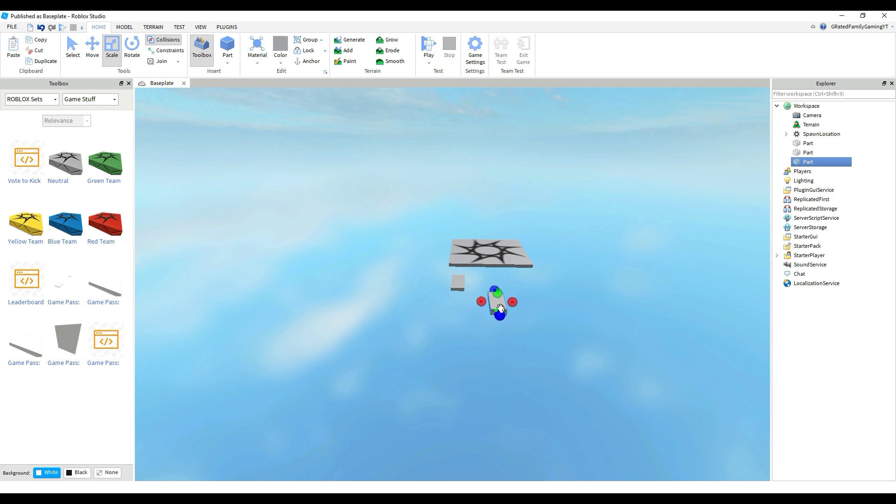
left_click_drag(500, 307, 514, 406)
key("ctrl+c")
key("ctrl+v")
scroll(571, 387, "down", 3)
key("ctrl+c")
key("ctrl+v")
mouse_move(482, 345)
left_mouse_down()
mouse_move(475, 354)
mouse_move(483, 355)
left_mouse_up()
- Extend the jump path with two more copies of the block, placed with gaps on alternating sides
right_click_drag(553, 355, 556, 330)
key("e")
key("q")
key("w")
key("ctrl+c")
key("ctrl+v")
left_click_drag(469, 272, 395, 373)
right_click_drag(537, 344, 537, 344)
key("ctrl+d")
left_click_drag(482, 352, 389, 329)
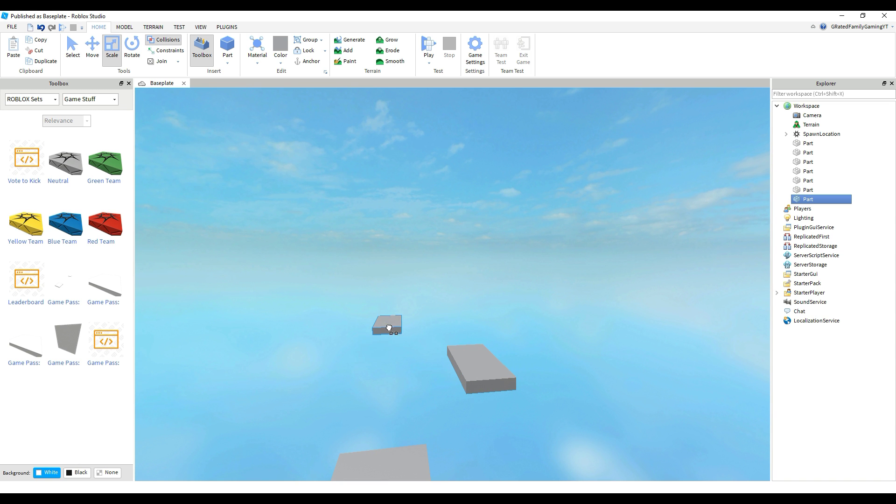
- Duplicate the last block and place the copy one jump farther along the path
right_click_drag(407, 277, 406, 277)
key("w")
key("ctrl+d")
left_click_drag(428, 295, 357, 221)
- Duplicate the last block at the end of the path and scale the copy into a wide checkpoint platform
right_click_drag(567, 192, 568, 196)
key("w")
key("ctrl+d")
left_click_drag(341, 261, 437, 240)
left_click_drag(482, 265, 525, 264)
left_click_drag(492, 302, 505, 337)
left_click_drag(542, 268, 583, 262)
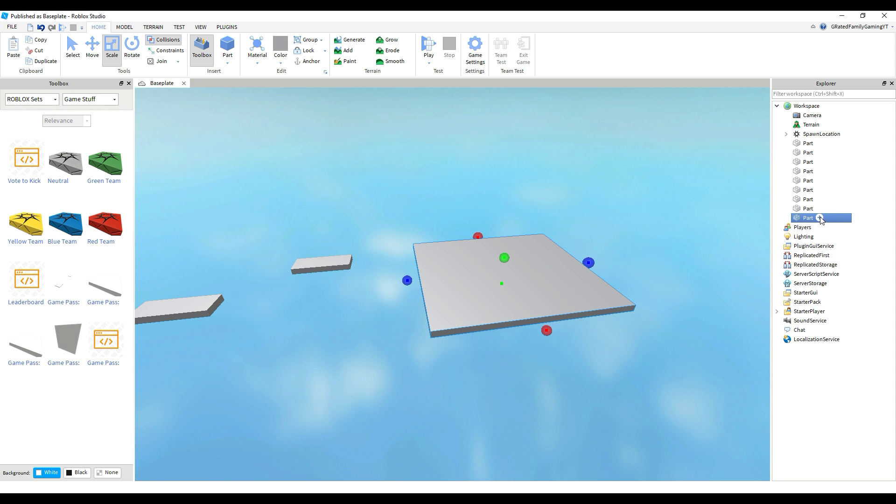
- Add a Script to the large platform part and clear its default code
left_click(820, 218)
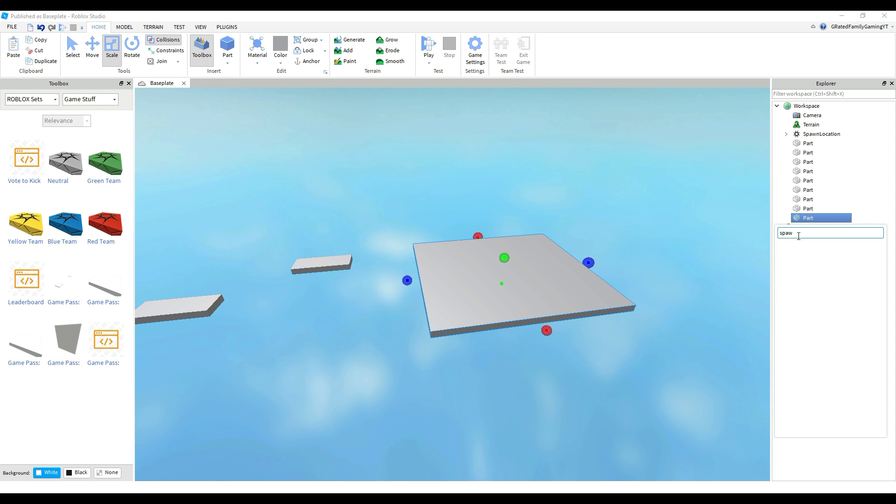
type("scr")
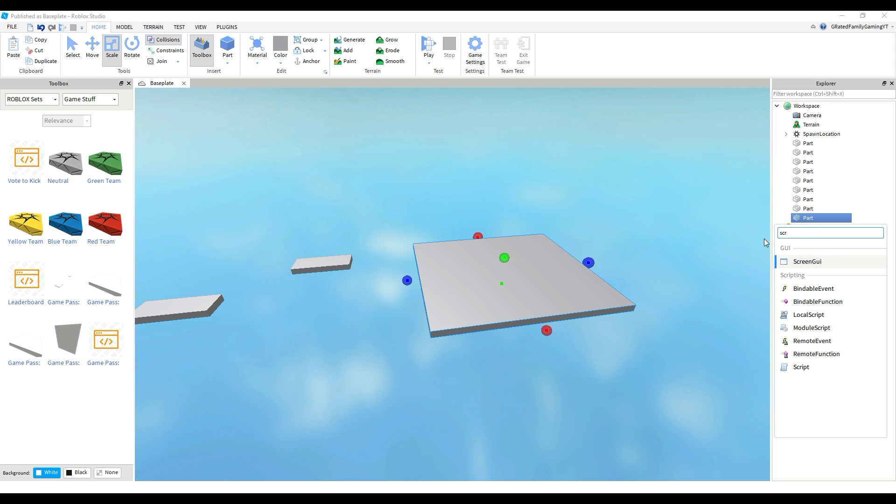
left_click(802, 368)
left_click_drag(241, 93, 126, 93)
key("BackSpace")
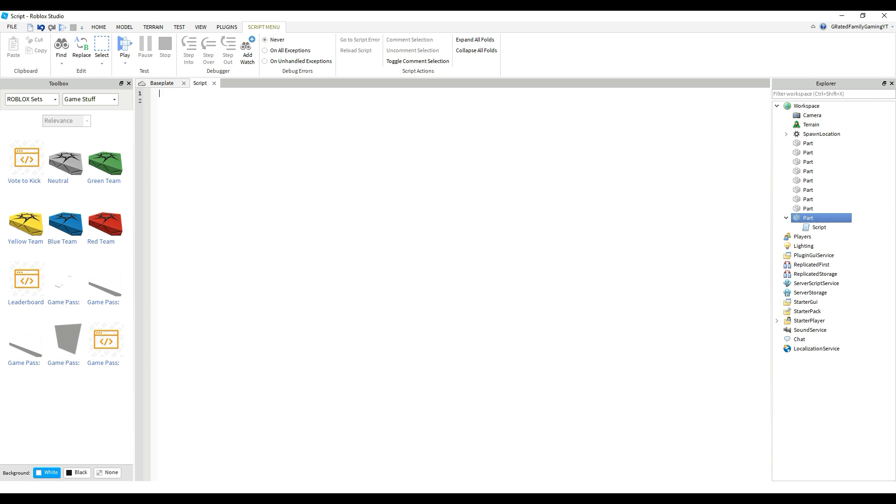
- Copy the complete checkpoint script from the Notepad window and paste it into the platform's empty Script
left_click(352, 497)
left_click_drag(222, 363, 201, 169)
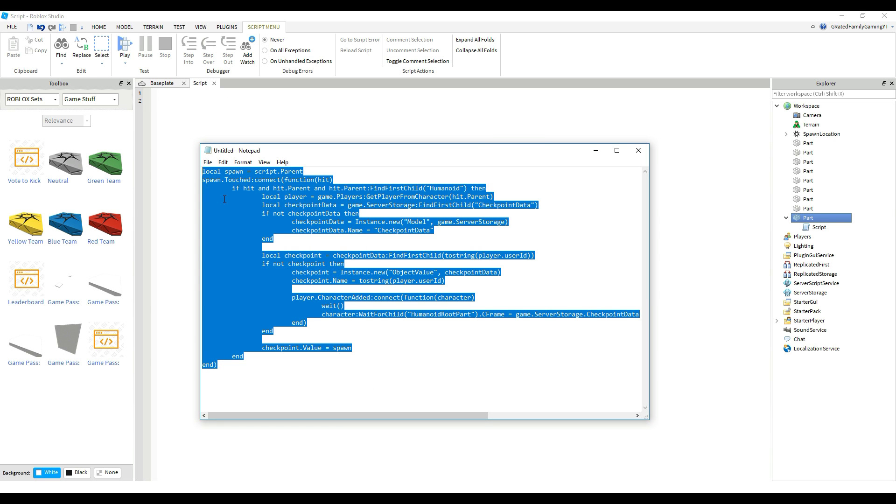
left_click(174, 193)
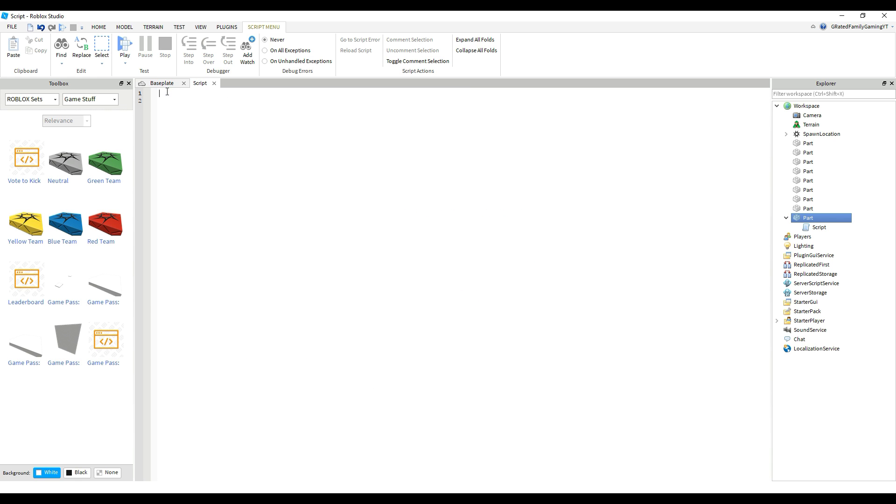
key("ctrl+v")
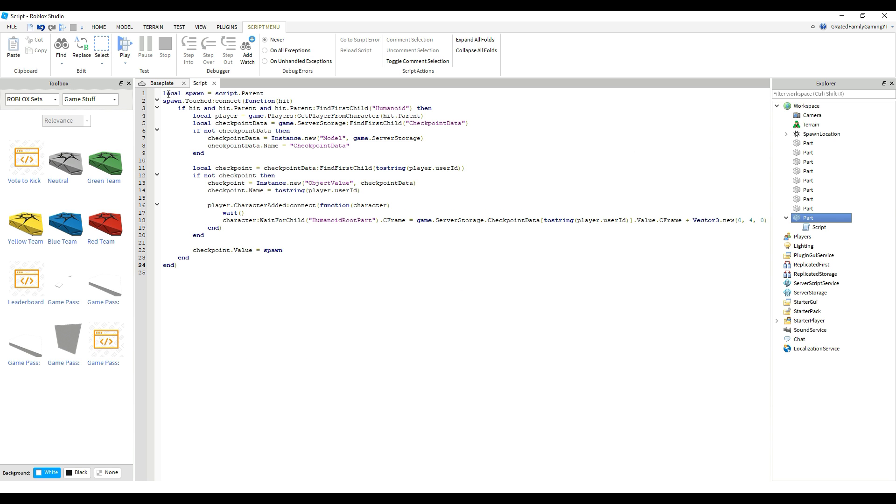
- Rename the checkpoint platform part to CheckPoint1 and return to the Baseplate 3D view
double_click(809, 220)
key("Return")
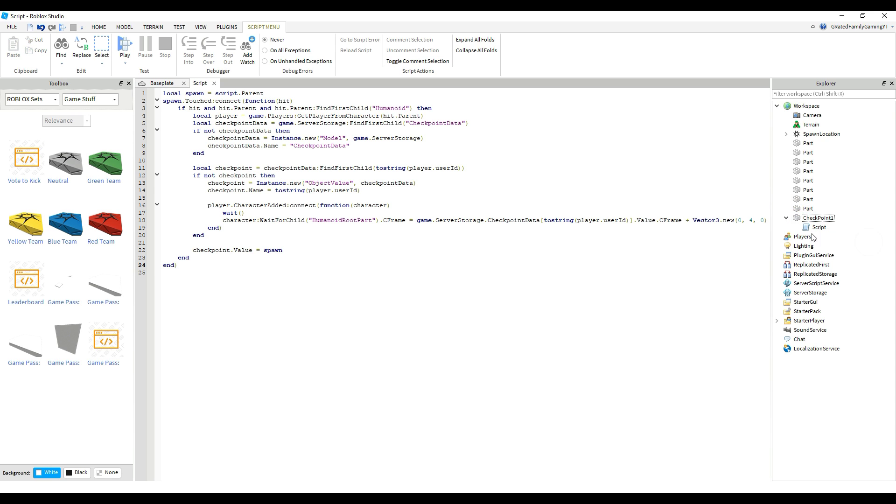
left_click(158, 83)
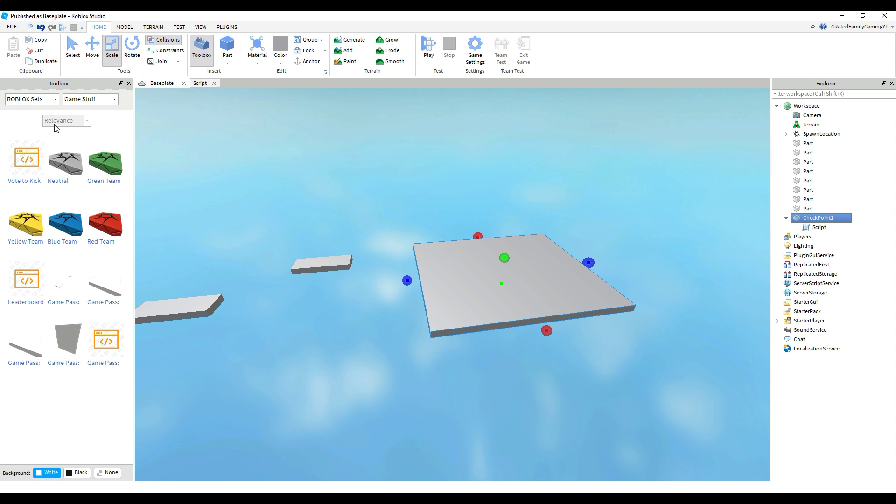
- Search the Toolbox's Decals category for "checkpoint" and look through the available images
left_click(42, 99)
left_click(37, 124)
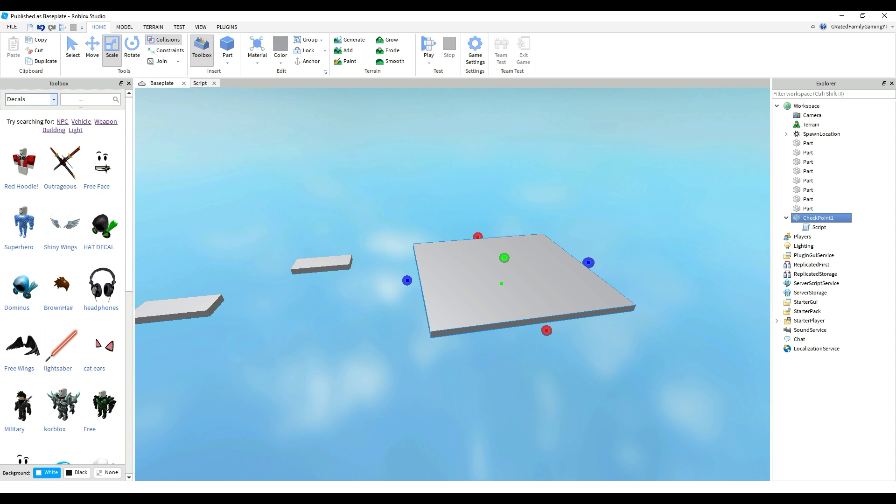
left_click(80, 101)
type("checkpoint")
key("Return")
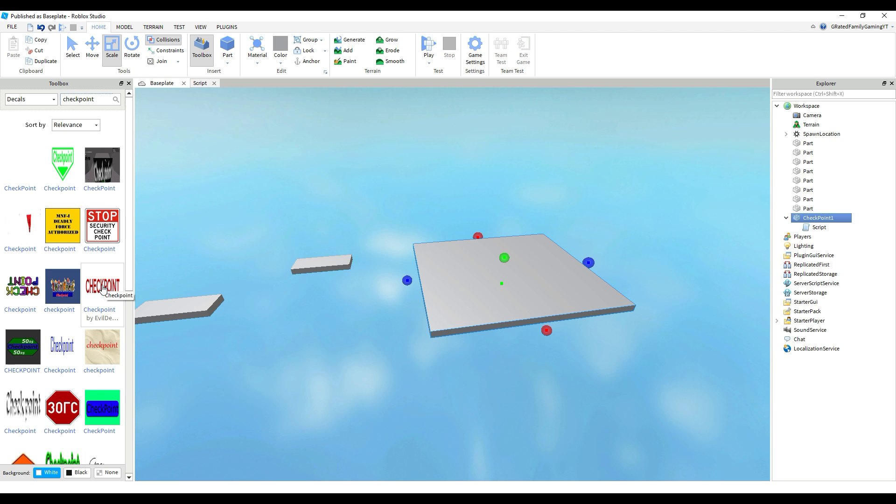
left_click_drag(103, 288, 91, 247)
scroll(91, 247, "down", 1)
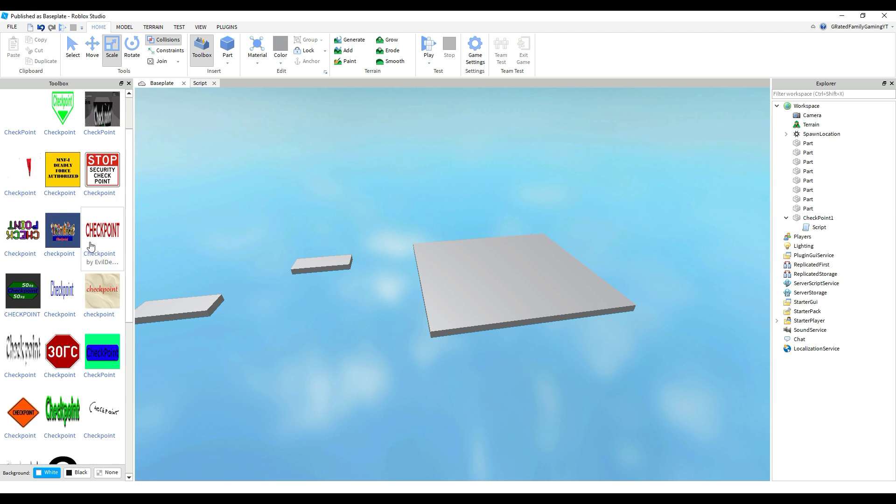
scroll(91, 245, "down", 10)
scroll(90, 246, "up", 12)
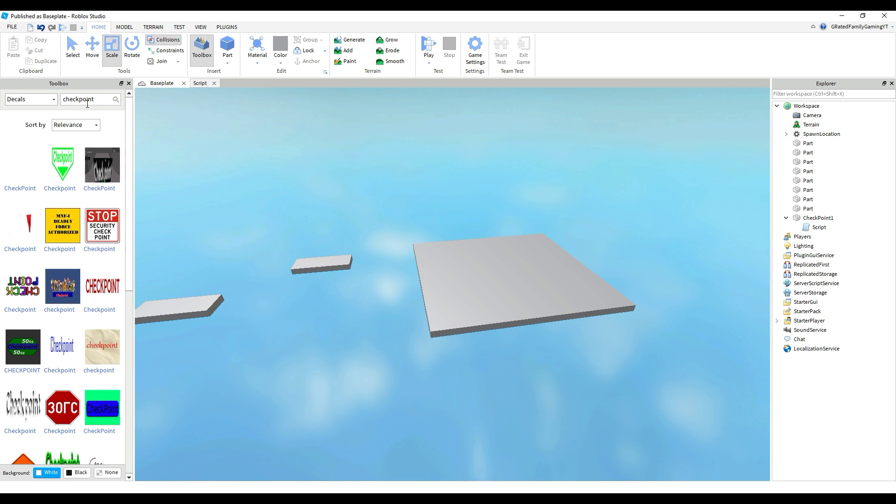
- Search the decals for "spawn" and apply the black flame-armed sun decal to the top face of CheckPoint1
double_click(87, 103)
type("spawn")
key("Return")
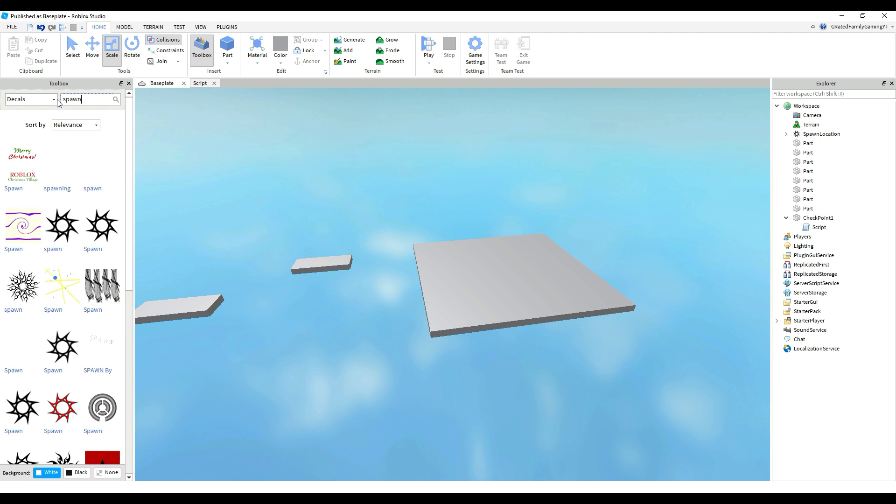
scroll(62, 242, "down", 5)
left_click_drag(62, 243, 532, 287)
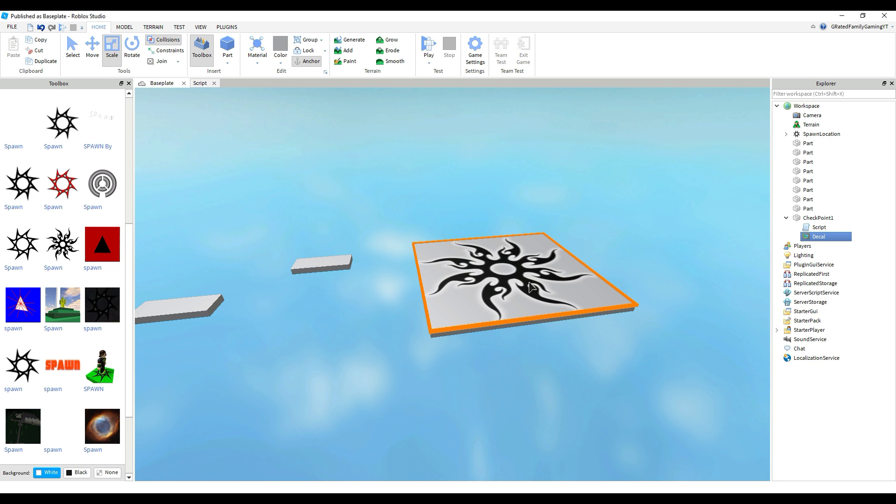
left_click(130, 160)
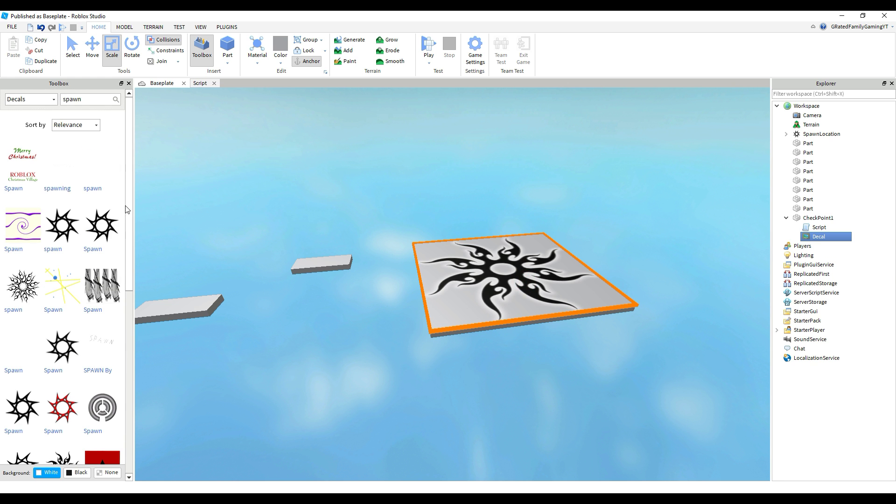
left_click_drag(128, 213, 134, 318)
- Select the jump block nearest the checkpoint and show its properties in an enlarged area beneath the Explorer
right_click_drag(311, 320, 222, 233)
right_click_drag(387, 372, 400, 361)
key("w")
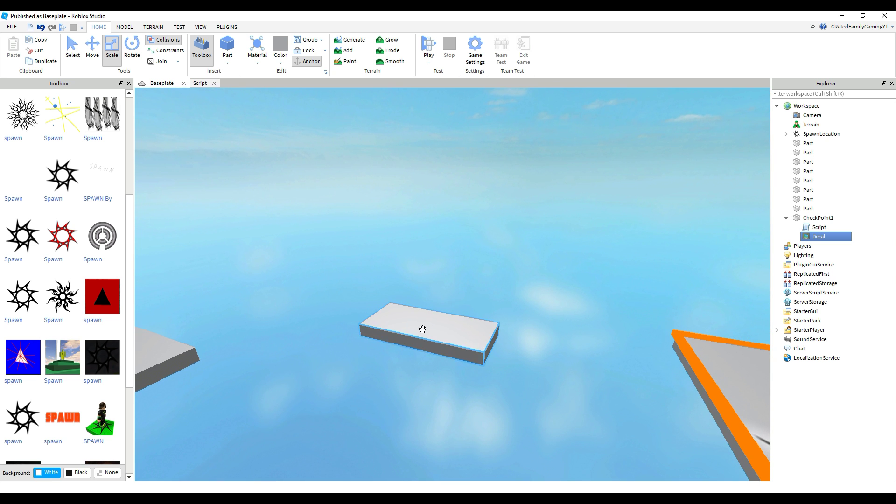
left_click(399, 311)
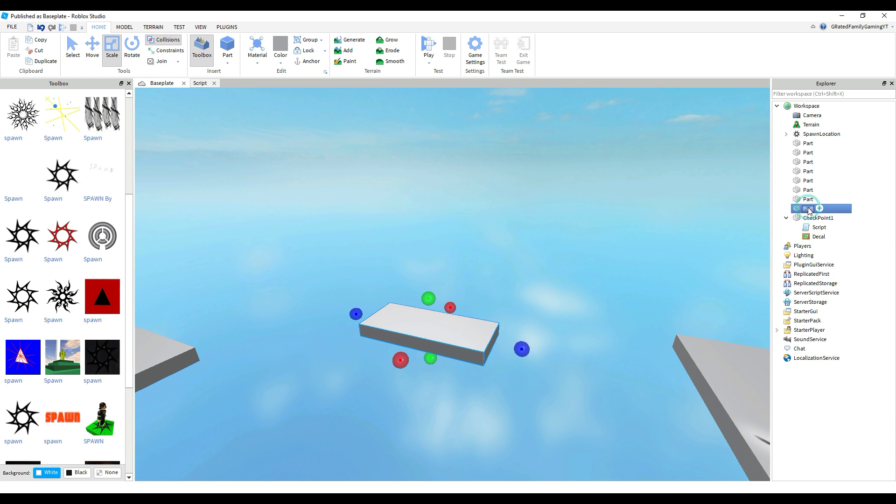
left_click(200, 27)
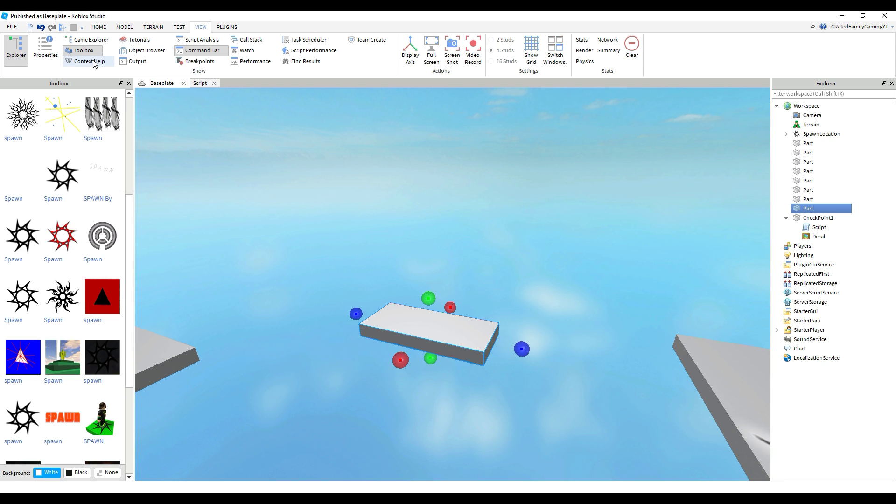
left_click(143, 50)
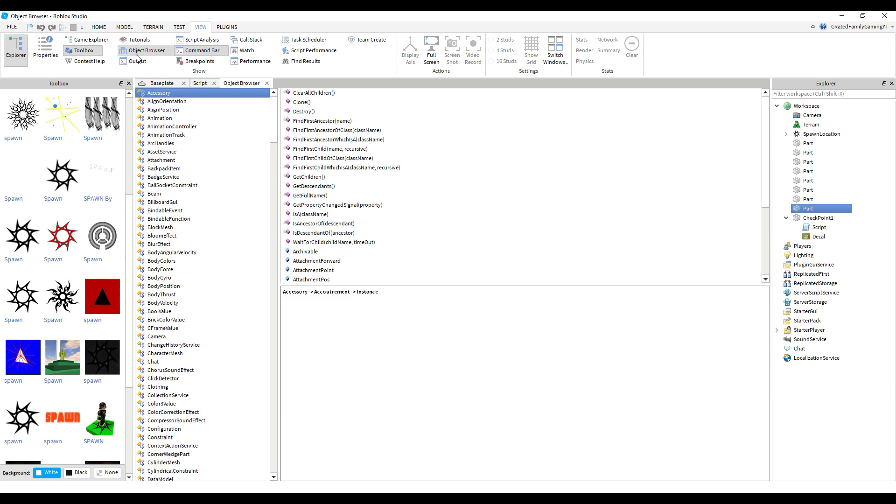
left_click(142, 50)
left_click(46, 56)
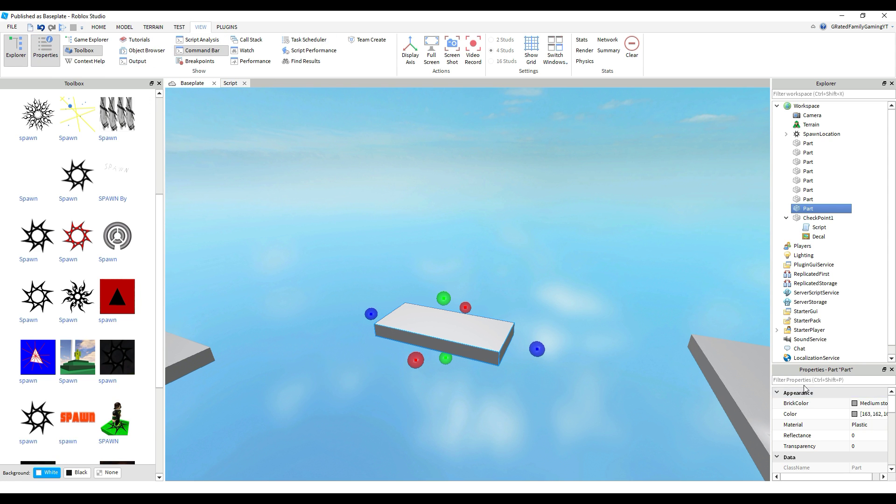
left_click_drag(816, 366, 817, 259)
- Set the BrickColor of the block nearest the checkpoint to yellow and of the block before it to Lime green
left_click(864, 298)
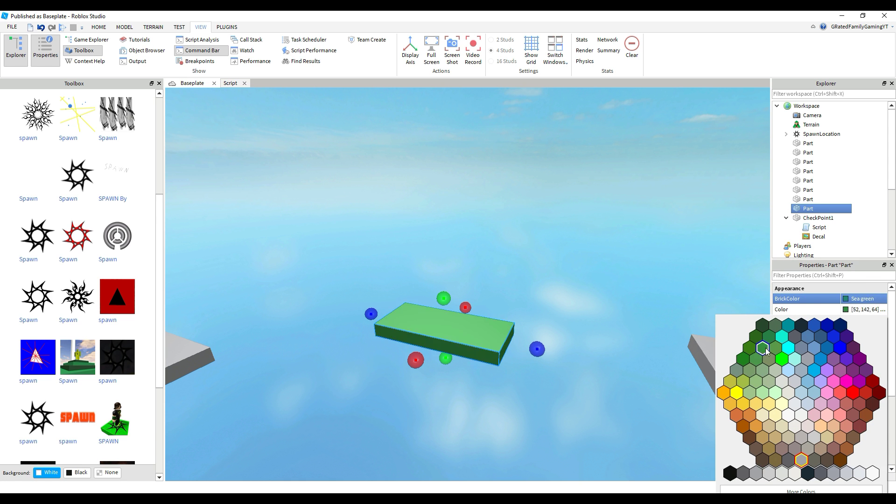
left_click(738, 396)
left_click(193, 356)
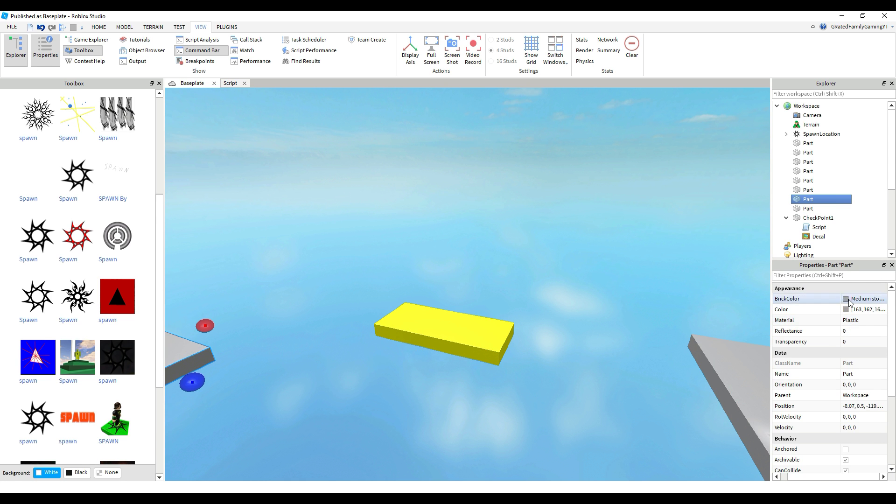
left_click(852, 301)
left_click(787, 361)
- Color the third block from the checkpoint Really red and apply the Universal surface to its top face
right_click_drag(654, 313, 654, 312)
key("w")
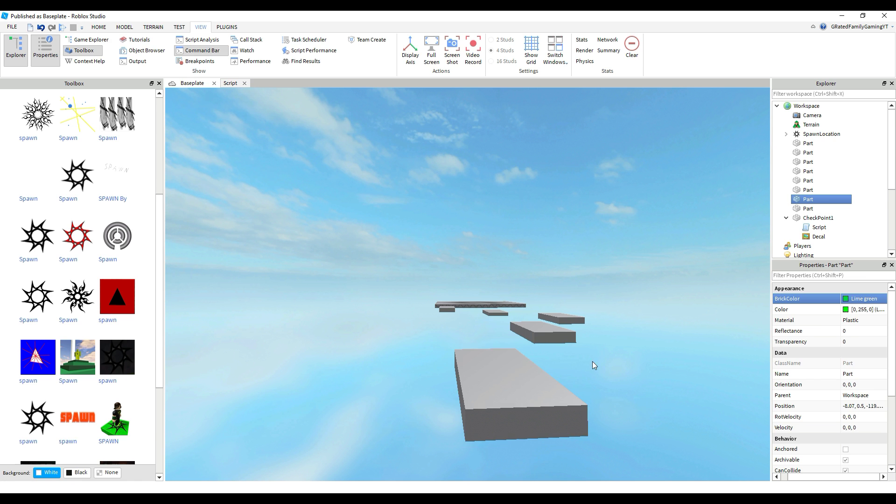
left_click(541, 378)
left_click(124, 27)
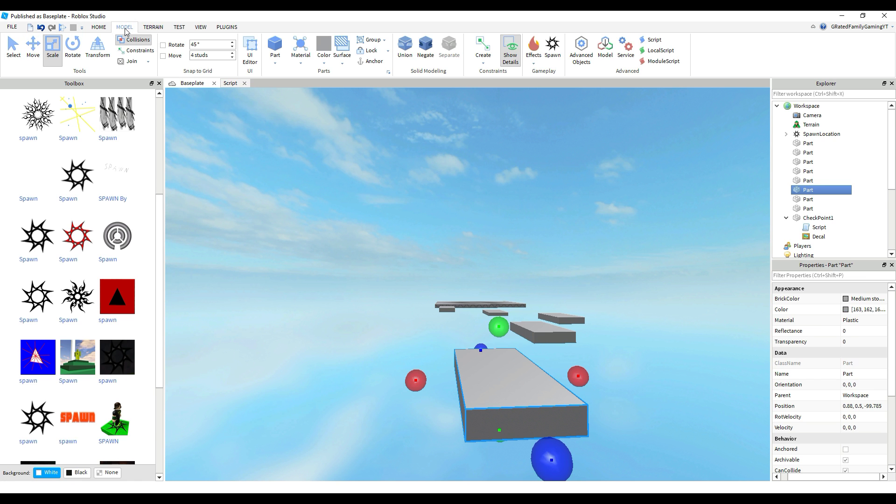
left_click(323, 58)
left_click(455, 142)
left_click(342, 63)
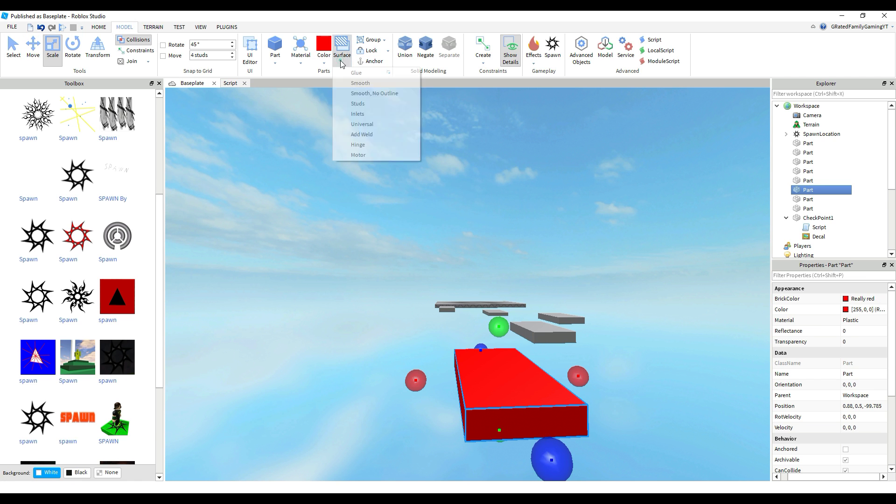
left_click(363, 124)
left_click(494, 377)
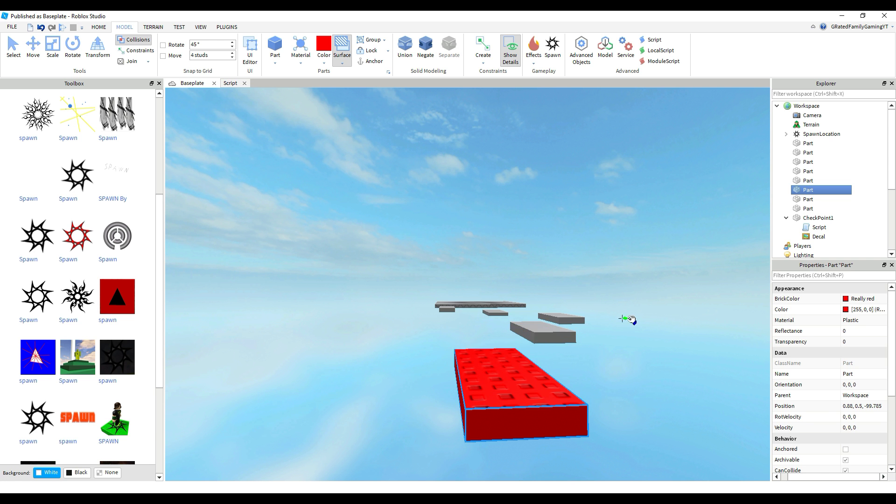
- Color the next two blocks back toward the spawn, using Lapis blue for the first and bright green for the second
right_click_drag(587, 295, 587, 293)
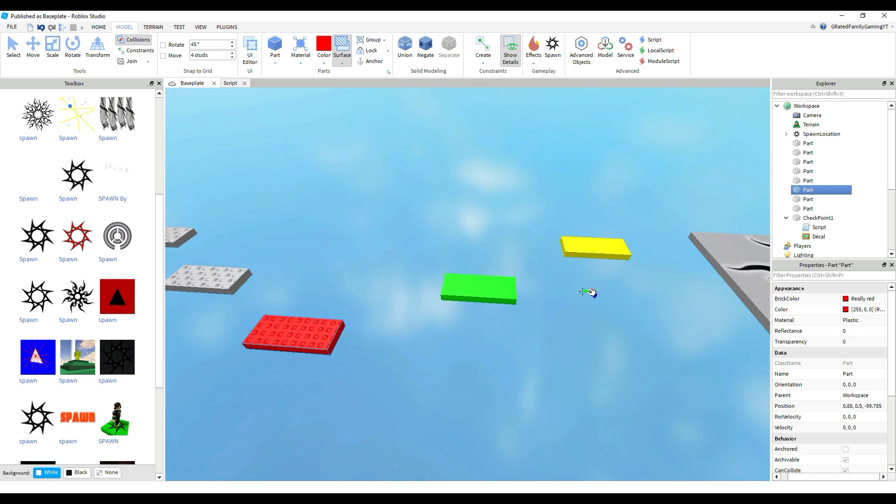
right_click_drag(582, 291, 446, 270)
right_click_drag(636, 304, 457, 231)
right_click_drag(386, 151, 302, 174)
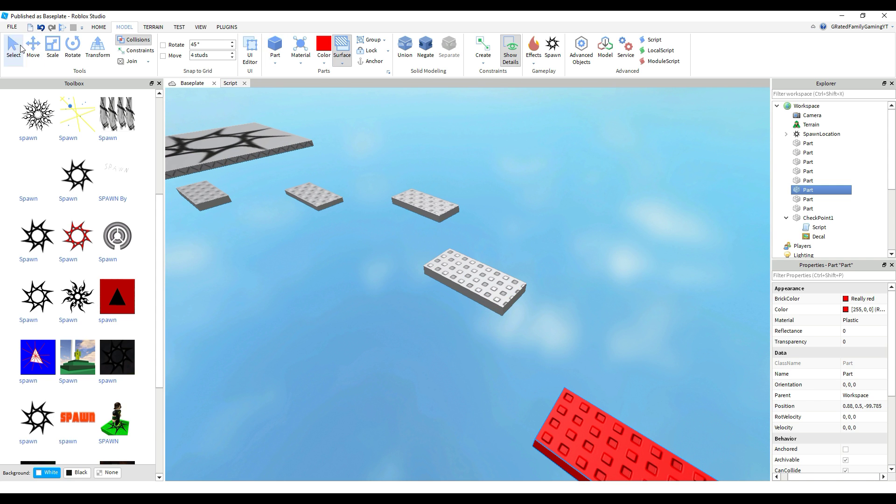
left_click(865, 299)
left_click(838, 337)
left_click(425, 204)
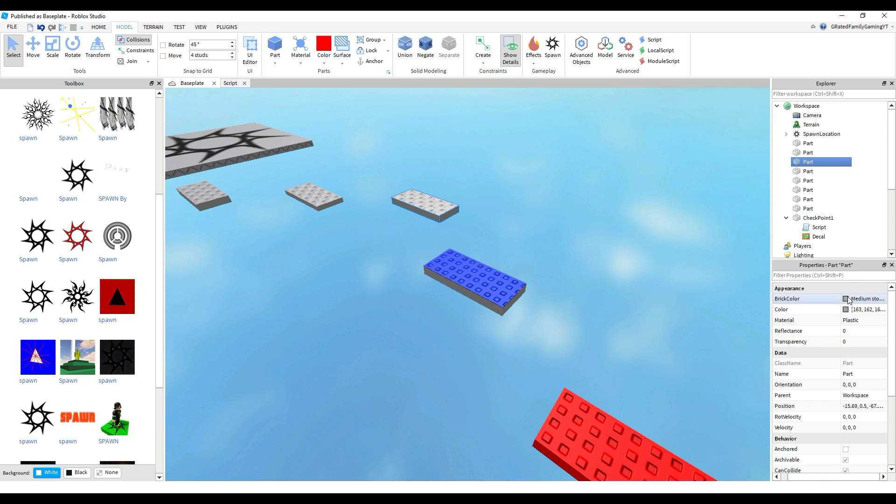
left_click(847, 299)
left_click(781, 359)
left_click(474, 281)
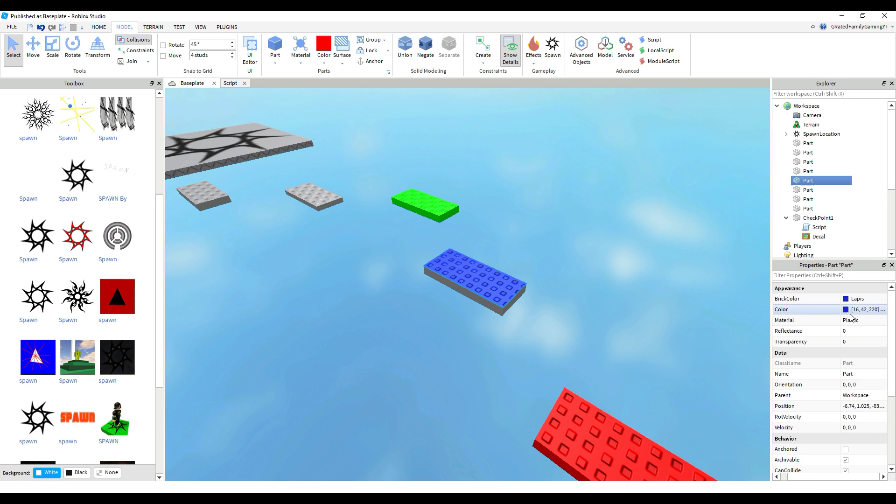
- Color the second block from the spawn red and the block nearest the spawn Carnation pink
left_click(317, 209)
left_click(847, 299)
left_click(807, 142)
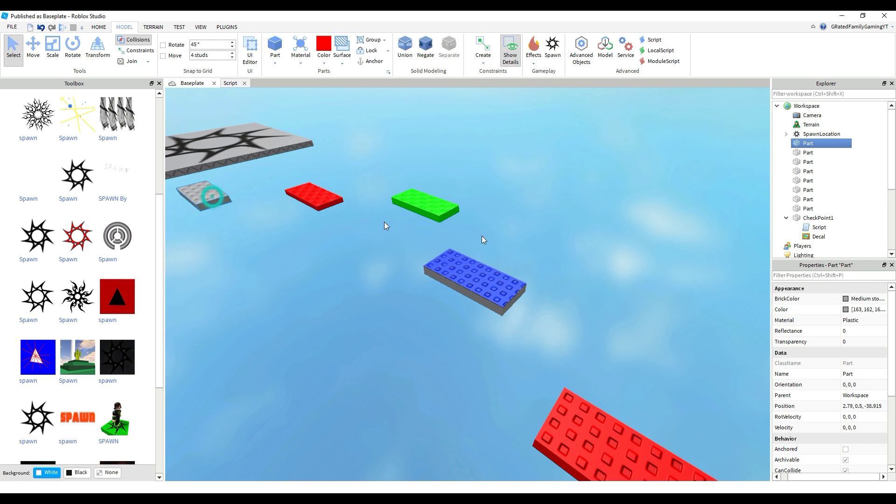
left_click(847, 299)
left_click(827, 393)
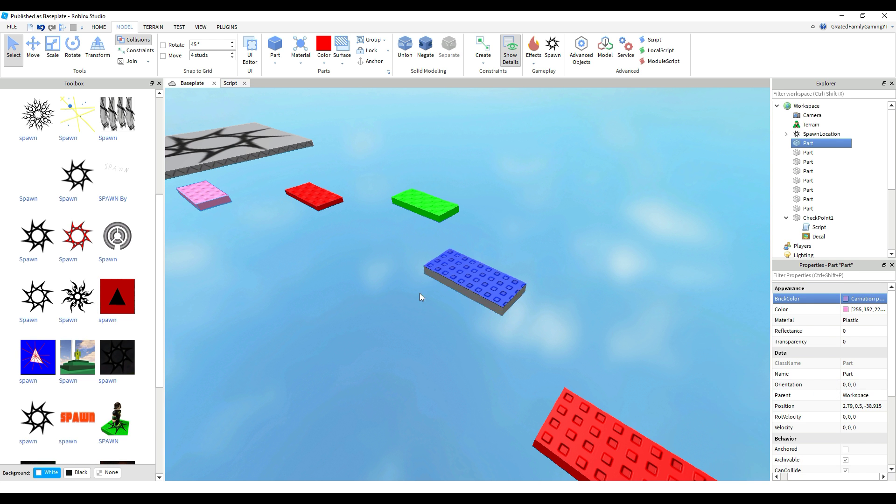
- Play-test the obby from the spawn platform, look around with the character, and stop the simulation
right_click_drag(419, 292, 419, 293)
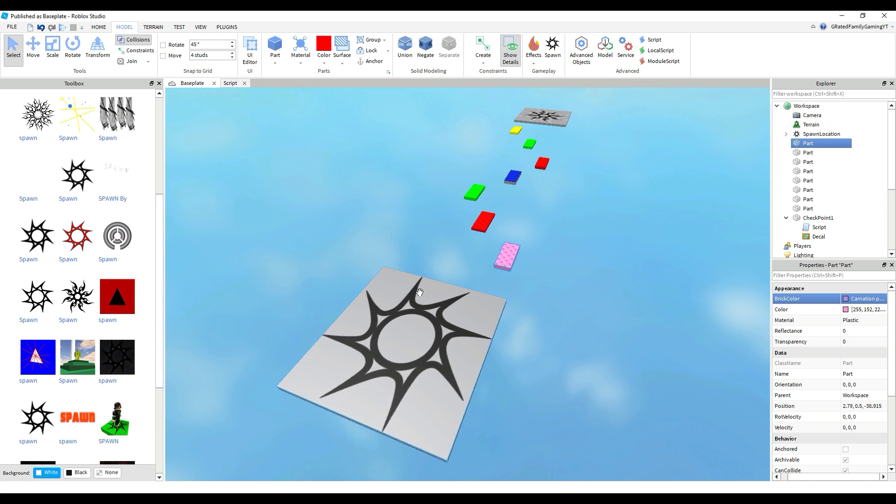
scroll(419, 293, "up", 2)
left_click(180, 28)
left_click(14, 45)
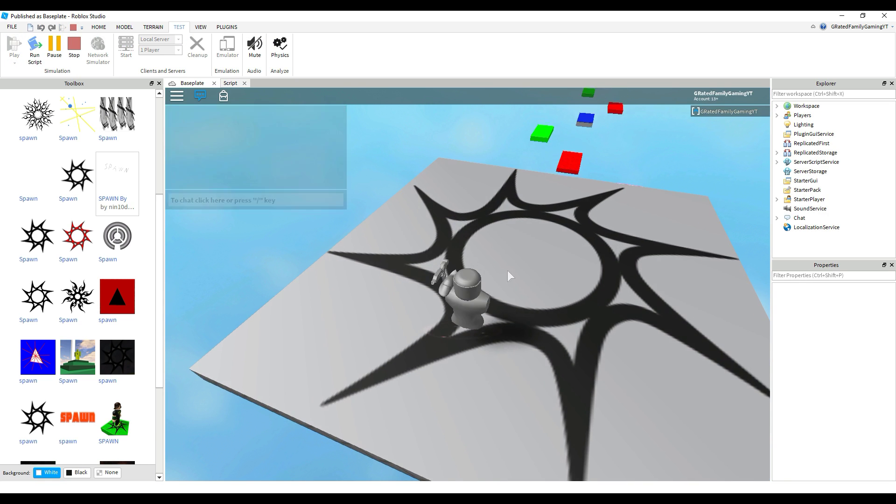
right_click_drag(543, 240, 538, 274)
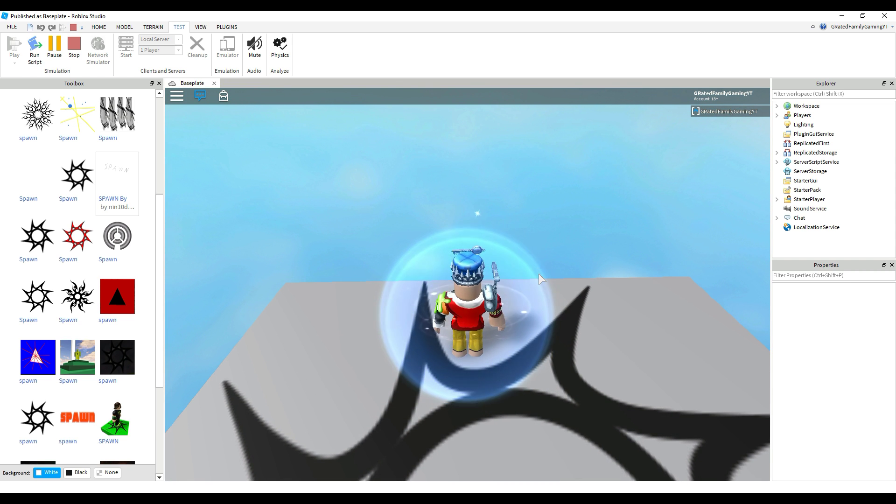
left_click(74, 45)
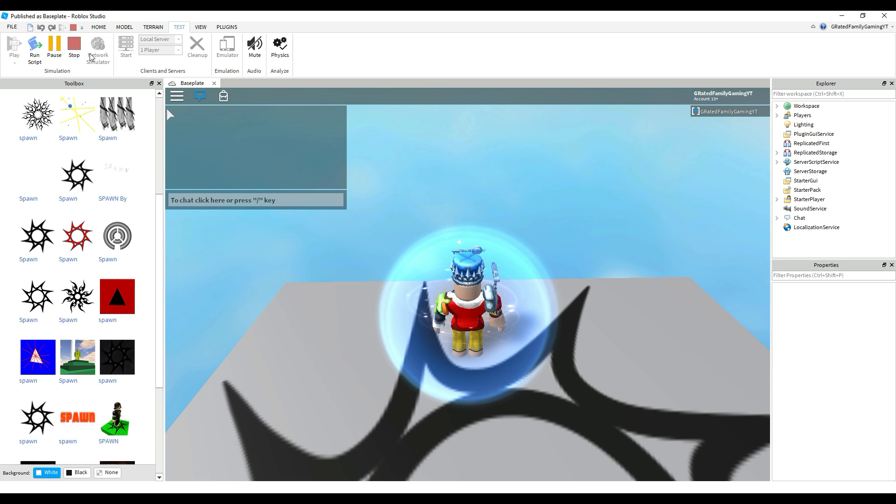
- Anchor the obby's parts, including the CheckPoint1 platform
left_click(123, 27)
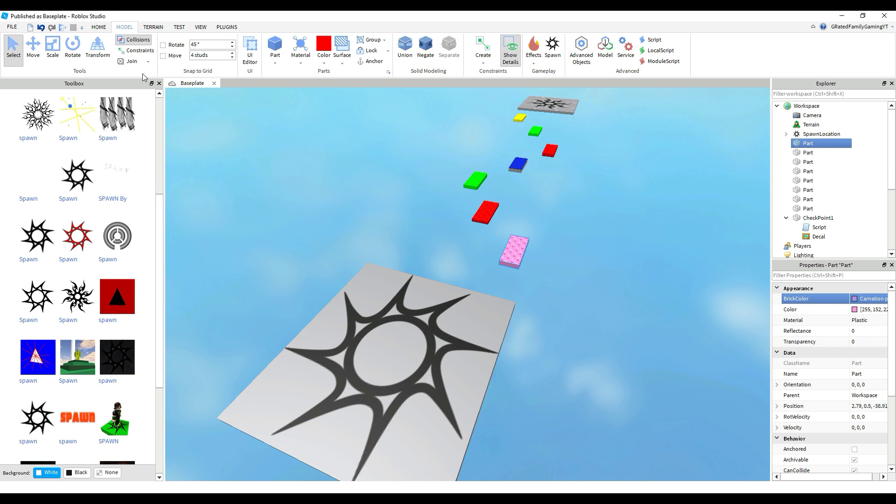
left_click(482, 205)
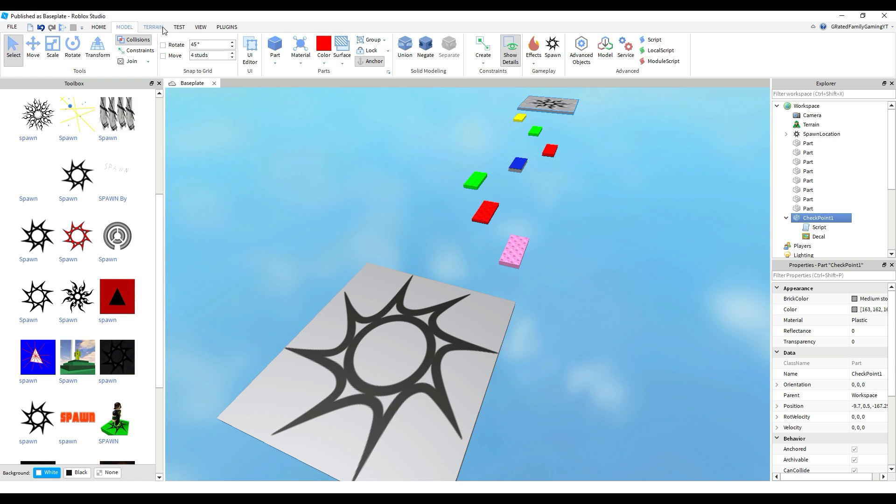
- Play-test the obby by jumping from the spawn across the colored blocks toward the checkpoint, and stop the simulation
left_click(179, 27)
left_click(14, 47)
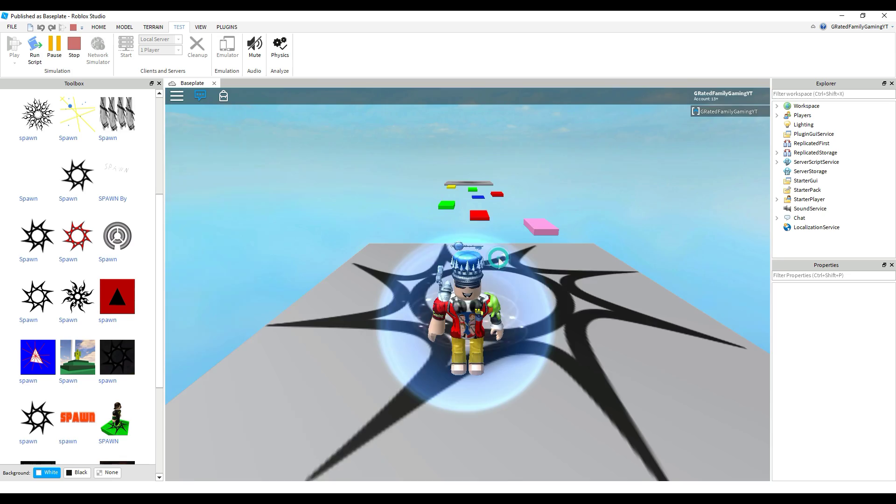
key("w")
right_click_drag(424, 348, 449, 346)
key("space")
key("w")
key("space")
key("space")
key("w")
key("space")
key("space")
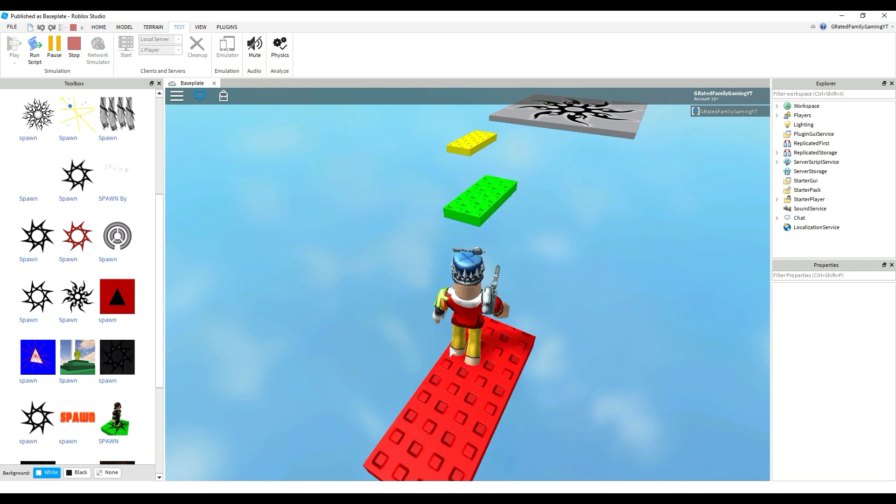
key("w")
left_click(74, 46)
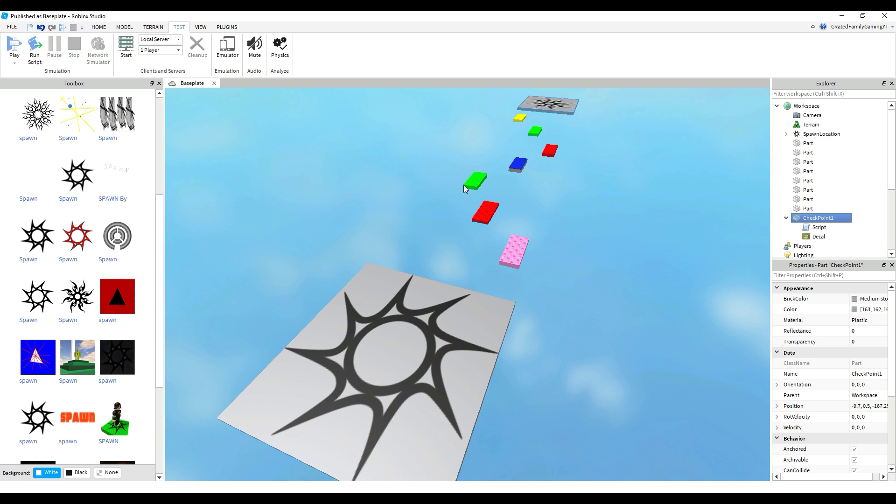
- Move the last green block, the yellow block and the CheckPoint1 platform closer to the spawn to shorten the jumps
key("w")
right_click_drag(585, 217, 585, 216)
left_click_drag(465, 327, 462, 351)
left_click_drag(437, 235, 453, 258)
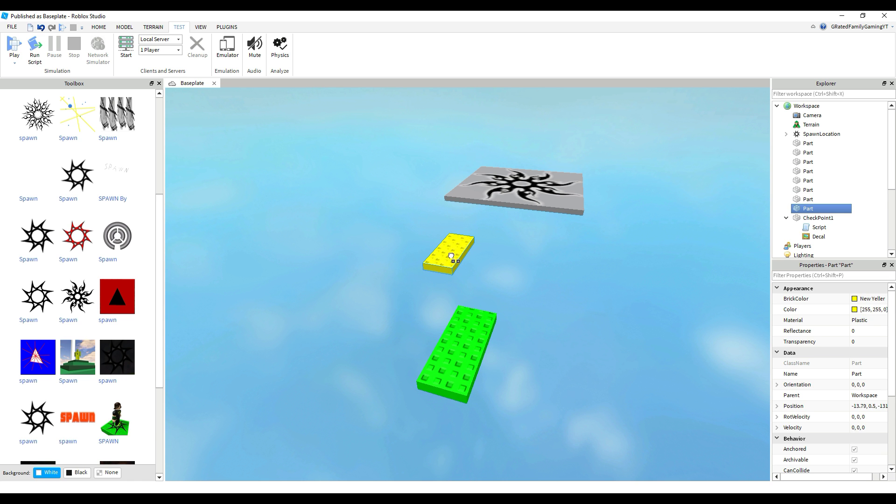
left_click_drag(490, 210, 504, 231)
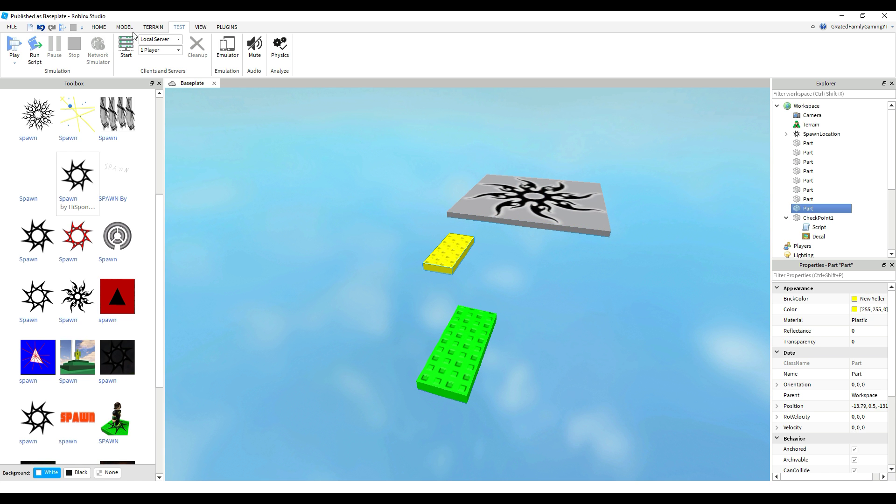
left_click(123, 27)
right_click_drag(444, 298, 419, 280)
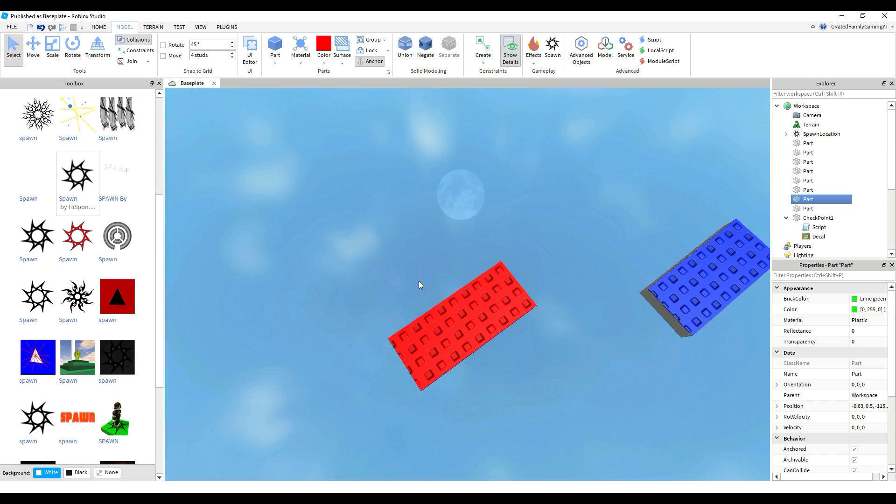
right_click_drag(646, 267, 345, 31)
- Play-test the adjusted obby from the spawn platform and stop the simulation
left_click(176, 28)
left_click(14, 44)
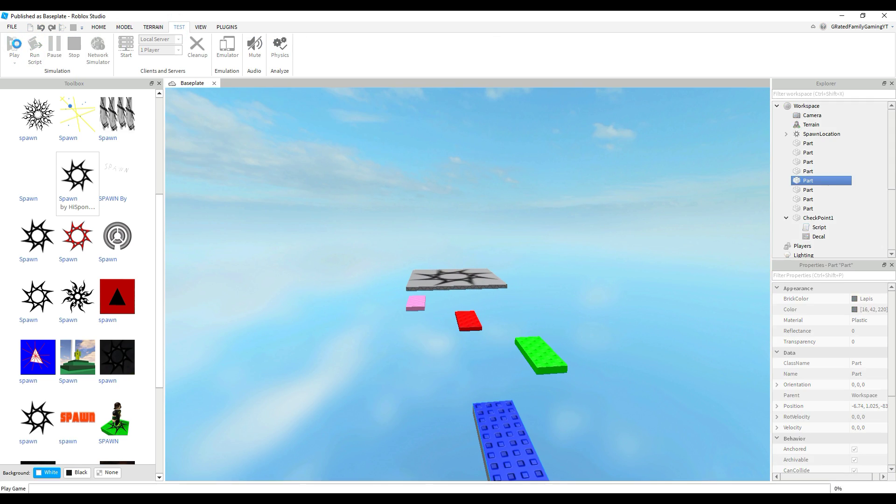
right_click_drag(318, 255, 288, 282)
key("w")
key("space")
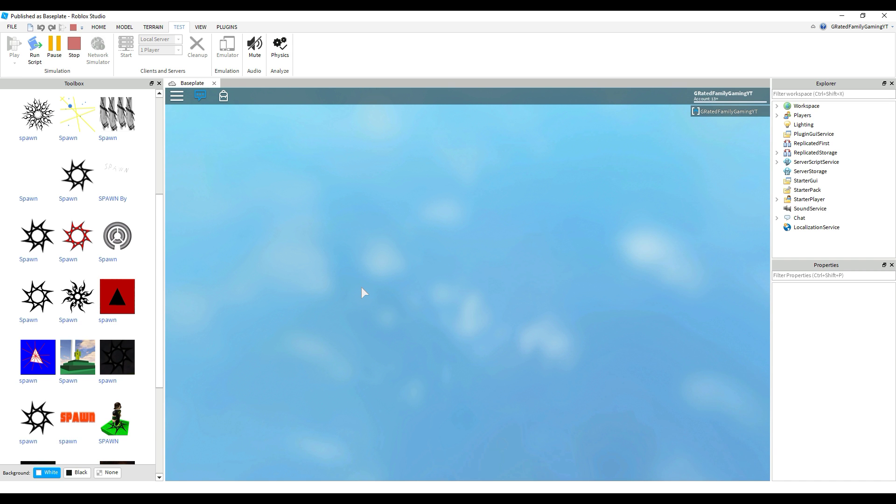
left_click(74, 44)
- Reposition the blocks between the spawn and the blue block to tighten the gaps
right_click_drag(456, 261, 457, 262)
key("w")
left_click_drag(455, 369, 454, 348)
left_click_drag(593, 472, 570, 458)
right_click_drag(625, 413, 626, 412)
left_click_drag(550, 295, 490, 350)
right_click_drag(601, 343, 601, 344)
- Separate the thin Lapis plate from the gray block under it, shift that block toward the spawn, and delete the plate
left_click_drag(448, 278, 516, 306)
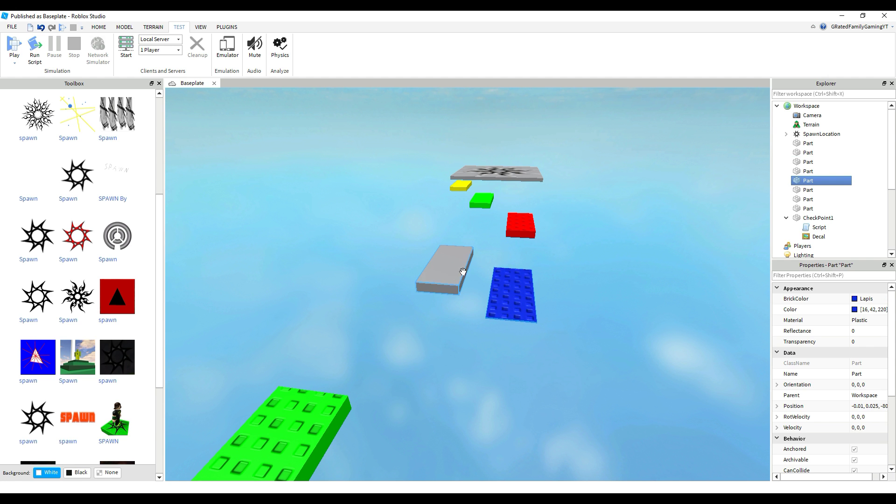
left_click_drag(453, 272, 458, 320)
left_click_drag(506, 300, 548, 298)
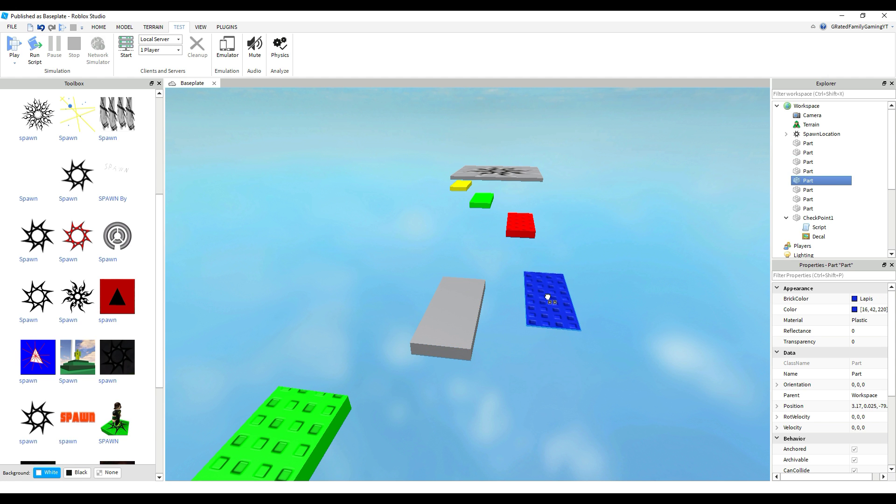
key("Delete")
- Color the uncovered gray block Really blue
left_click(460, 311)
left_click(853, 301)
left_click(756, 354)
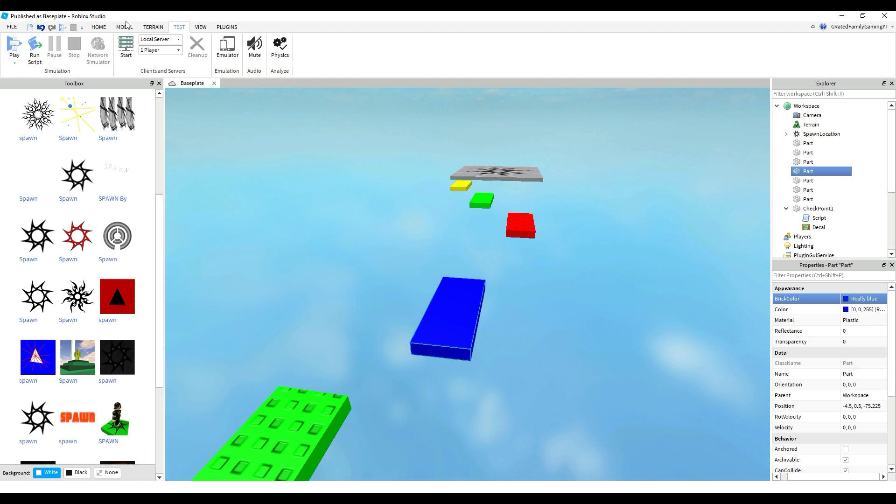
- Move the red, green and yellow blocks beyond the blue one and the CheckPoint1 platform closer to the spawn
left_click_drag(524, 228, 532, 255)
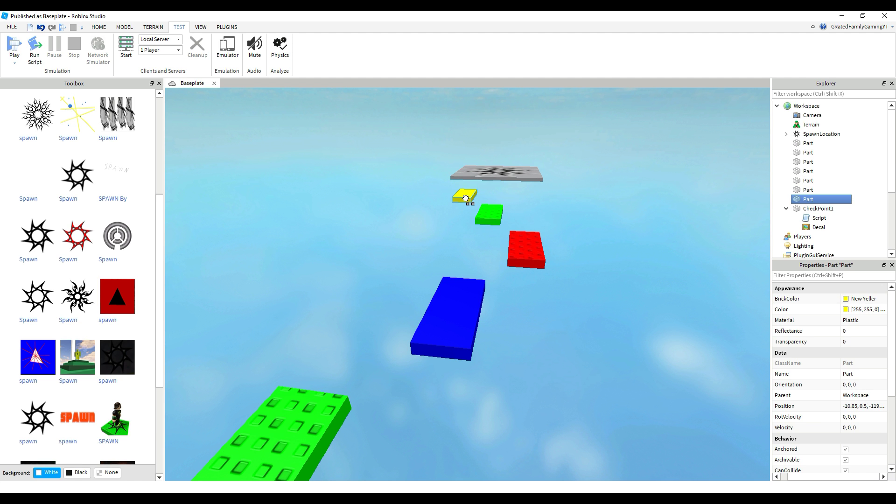
right_click_drag(537, 173, 555, 228)
scroll(556, 227, "up", 3)
mouse_move(417, 362)
left_mouse_down()
mouse_move(424, 376)
mouse_move(410, 377)
left_mouse_up()
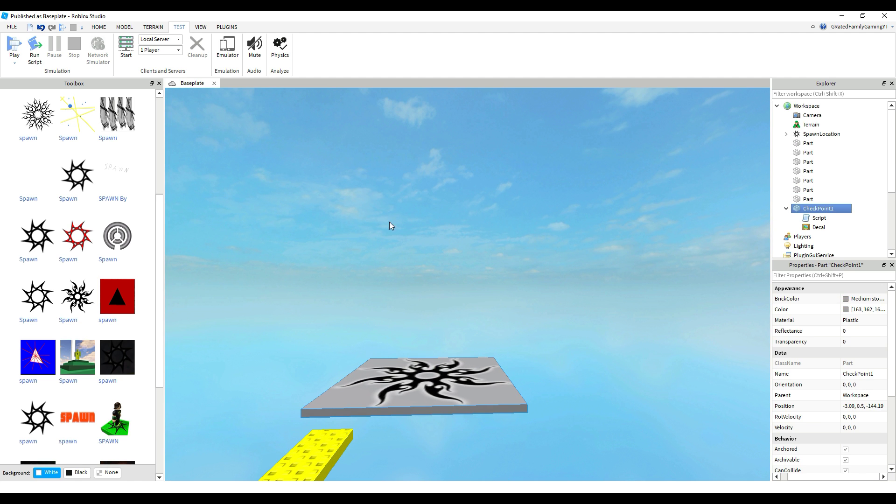
- Run and stop a brief play-test, and anchor the blue block
left_click(12, 48)
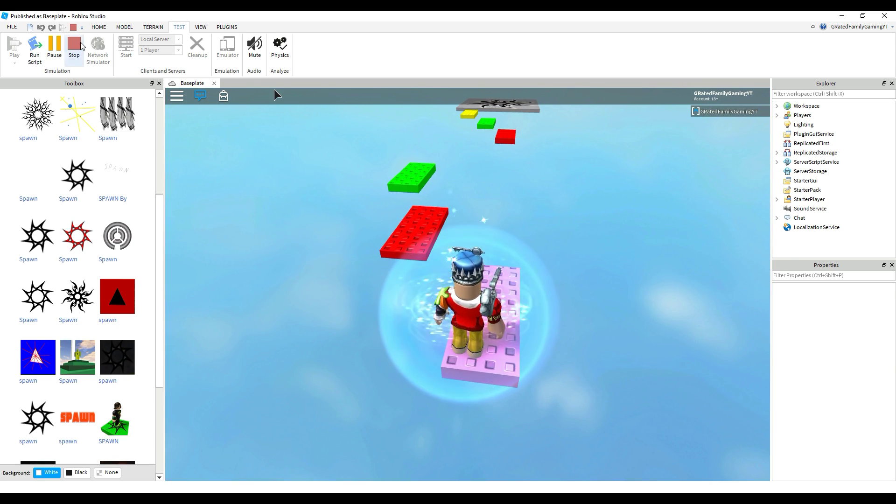
key("shift+F5")
right_click_drag(364, 278, 365, 303)
left_click(370, 198)
left_click(124, 27)
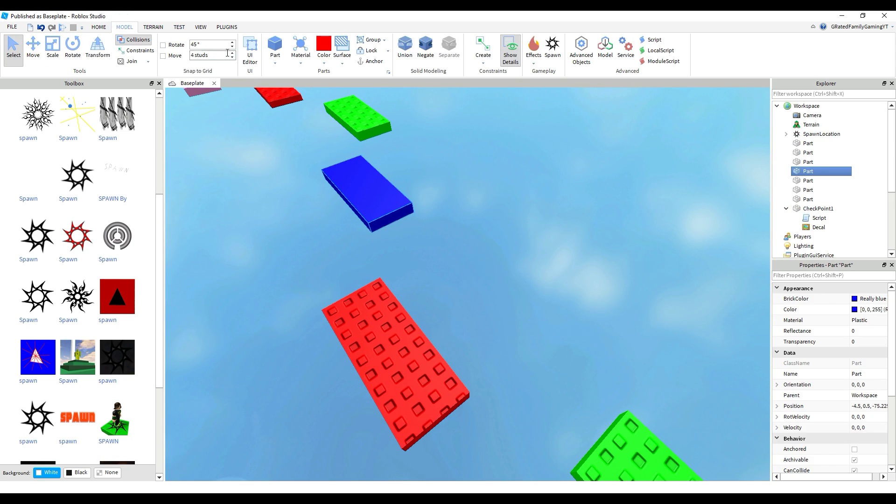
- Start a play-test and jump from the spawn over the pink, red and green blocks onto the blue block
left_click(179, 28)
key("F5")
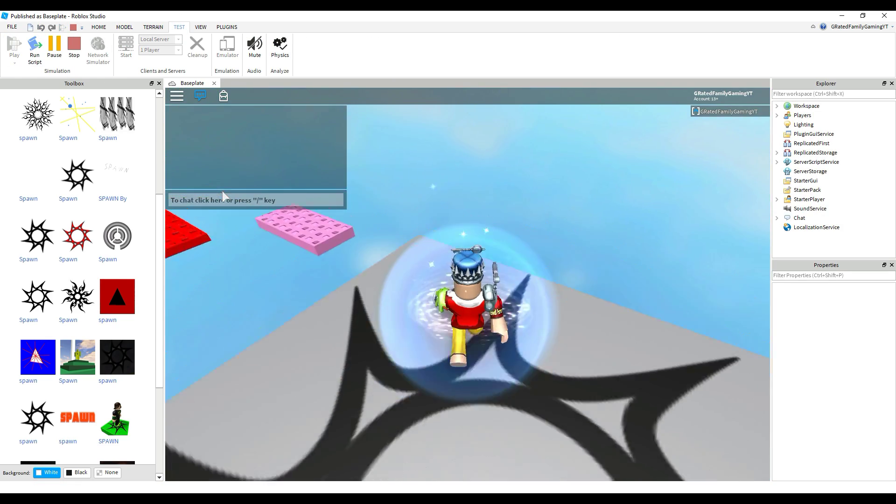
key("w")
right_click_drag(222, 192, 222, 191)
key("space")
key("space")
key("space")
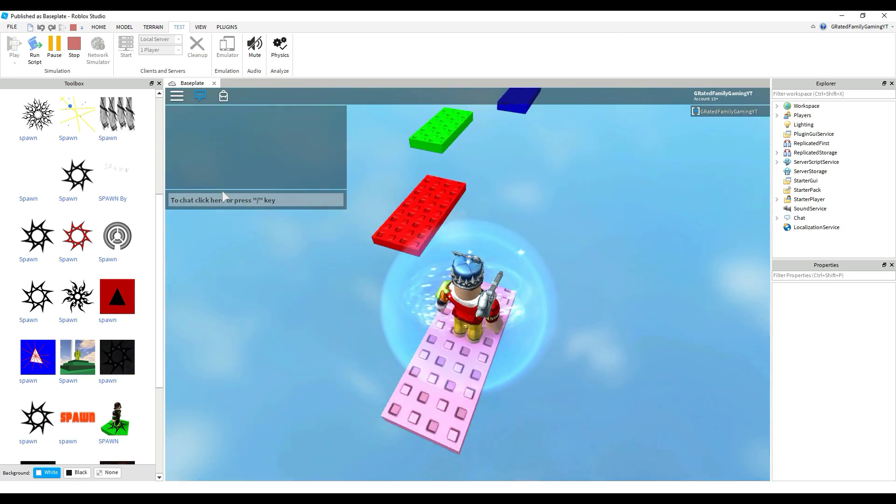
key("w")
key("space")
key("space")
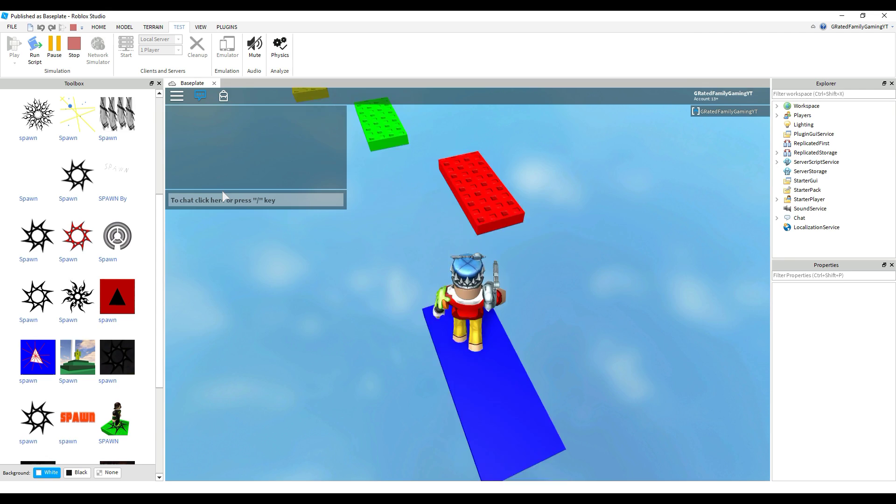
- Jump over the remaining red, green and yellow blocks onto the checkpoint platform, and stop the simulation
key("w")
key("space")
key("space")
key("space")
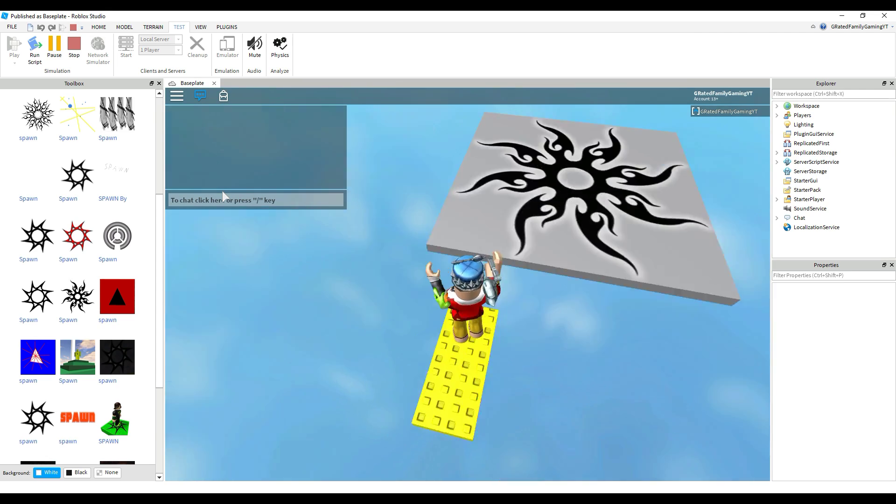
right_click_drag(222, 191, 222, 192)
key("w")
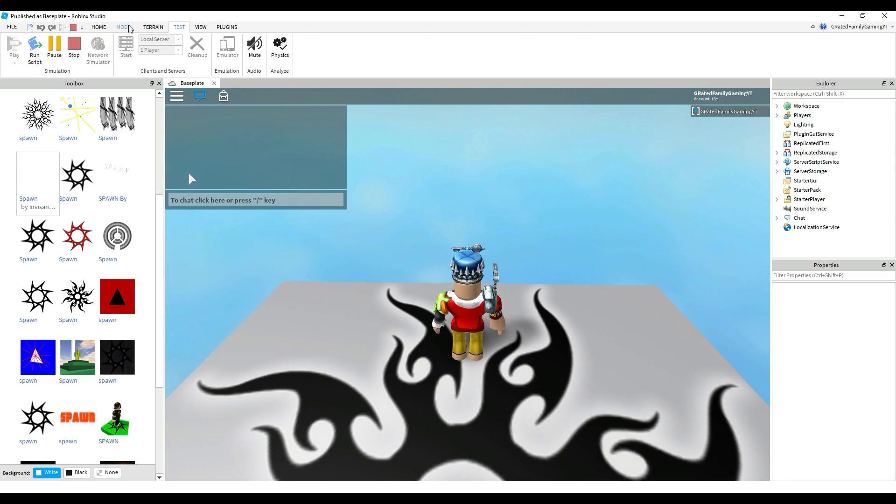
left_click(124, 26)
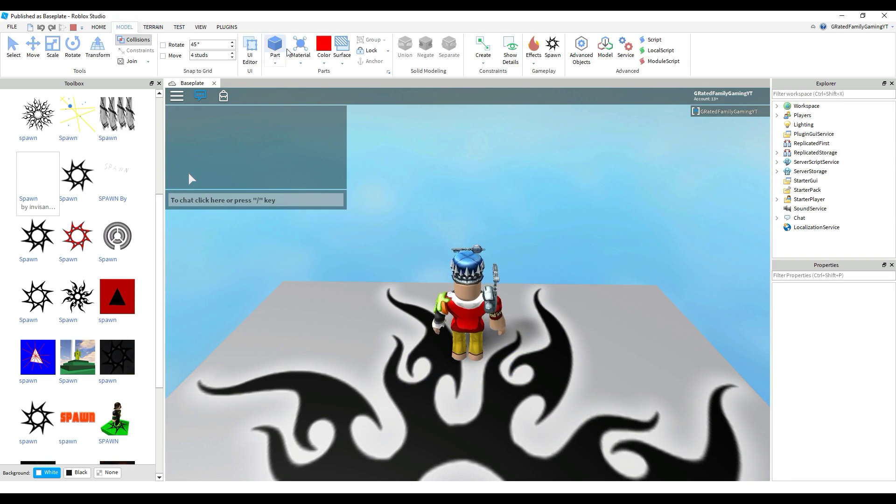
left_click(275, 62)
left_click(290, 73)
left_click(73, 28)
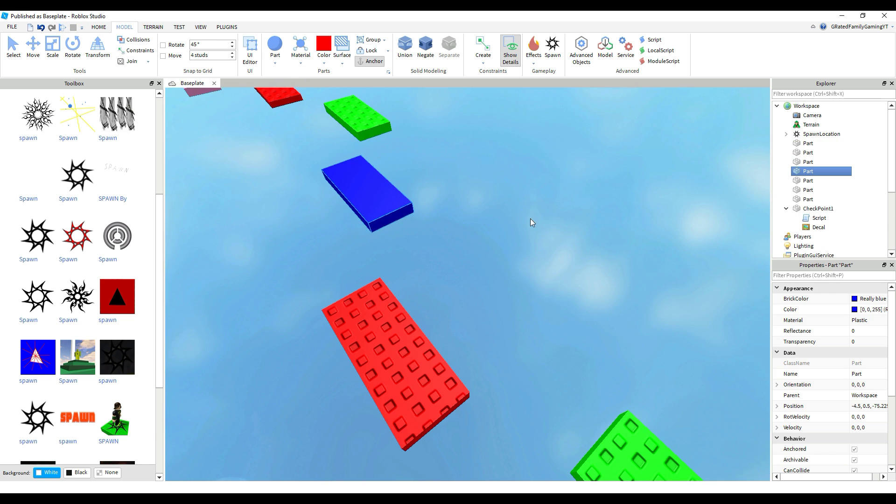
- Insert a sphere part and place it just beyond the far edge of the checkpoint platform
right_click_drag(530, 218, 389, 188)
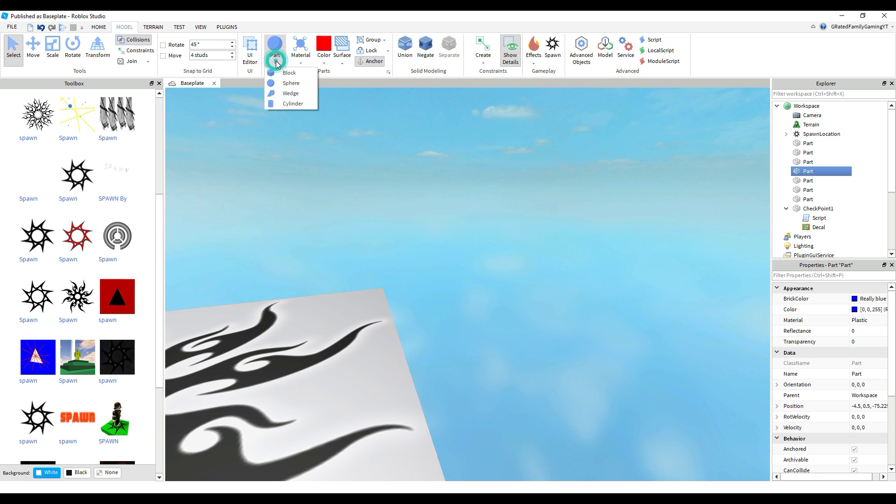
left_click(291, 83)
left_click_drag(461, 271, 534, 364)
right_click_drag(634, 377, 634, 376)
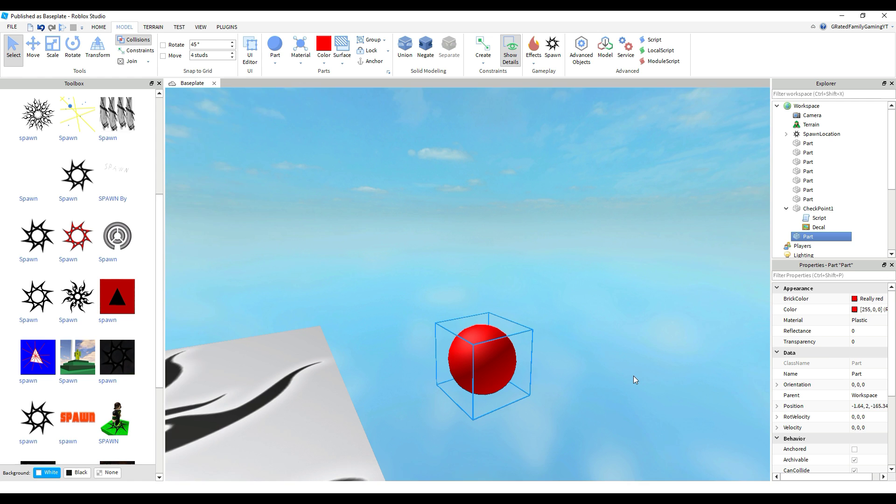
- Duplicate the red sphere and place the second one a short gap farther from the checkpoint
key("ctrl+d")
left_click_drag(486, 296, 546, 344)
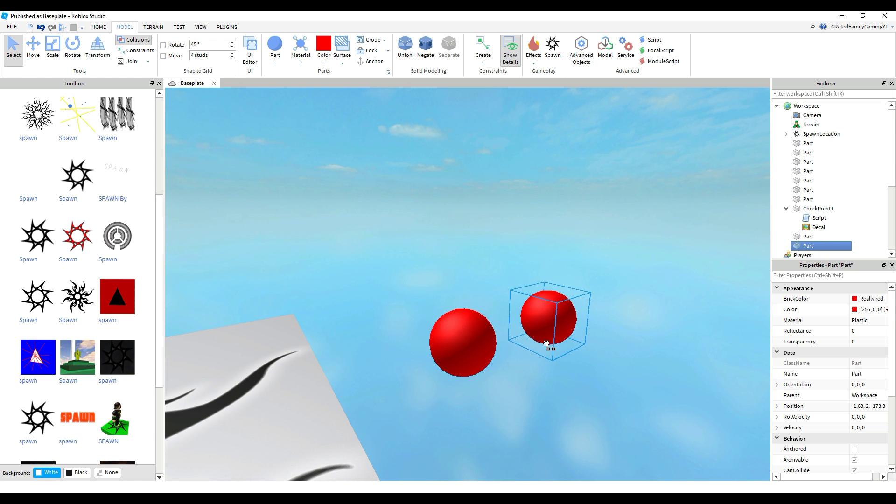
key("q")
key("e")
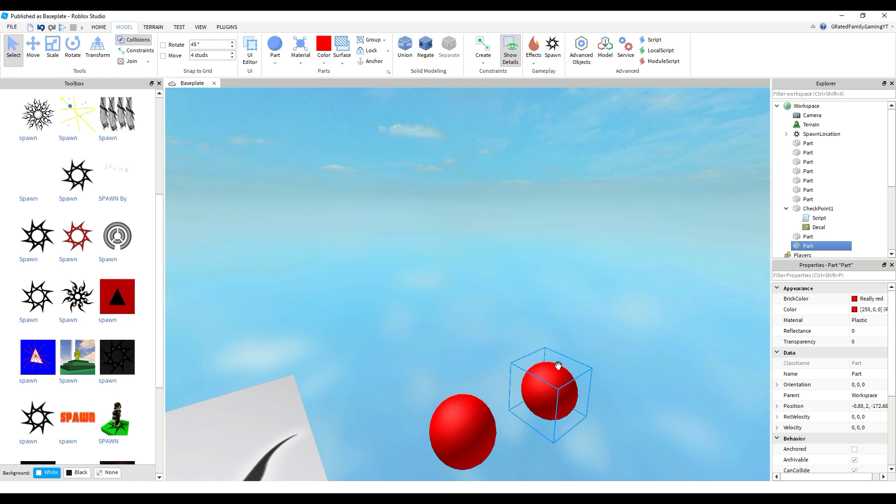
left_click_drag(556, 335, 566, 266)
right_click_drag(700, 306, 700, 306)
- Duplicate a third sphere, place it beyond the second, raise it and line it up with the row
key("ctrl+d")
left_click_drag(405, 261, 486, 393)
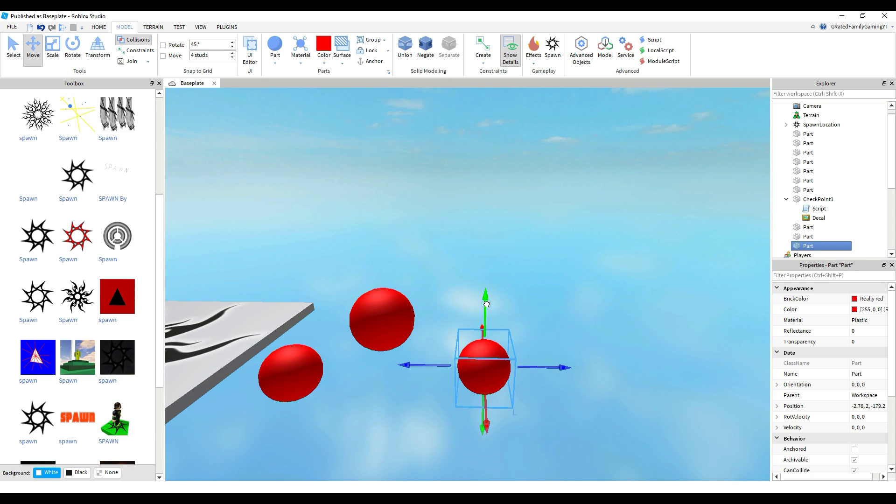
left_click_drag(487, 304, 487, 175)
right_click_drag(651, 278, 648, 278)
left_click_drag(564, 277, 483, 430)
left_click_drag(480, 373, 513, 135)
left_click_drag(591, 250, 627, 247)
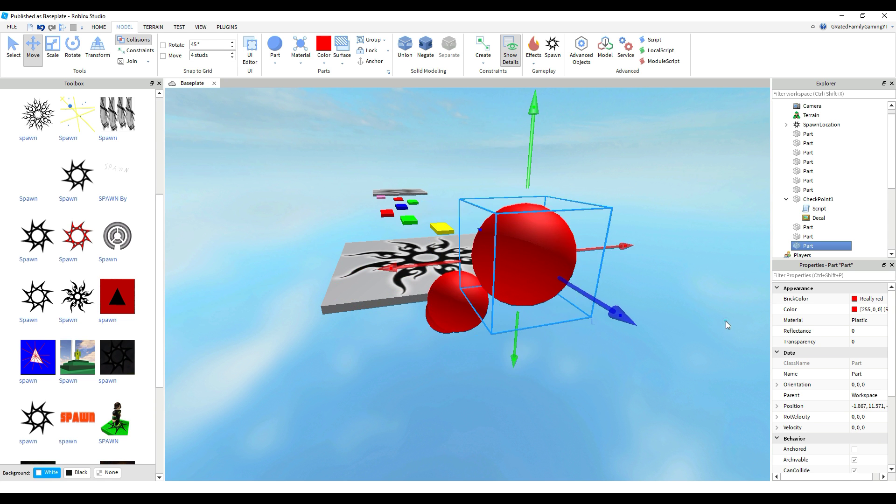
right_click_drag(726, 321, 726, 321)
- Extend the rising row with a fourth and fifth duplicated sphere, each placed higher and farther out
key("ctrl+d")
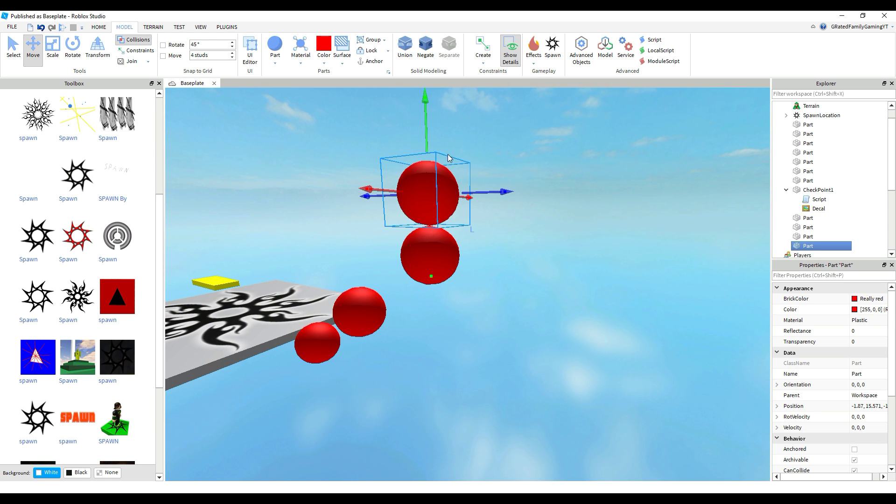
left_click_drag(506, 192, 641, 192)
right_click_drag(679, 281, 679, 282)
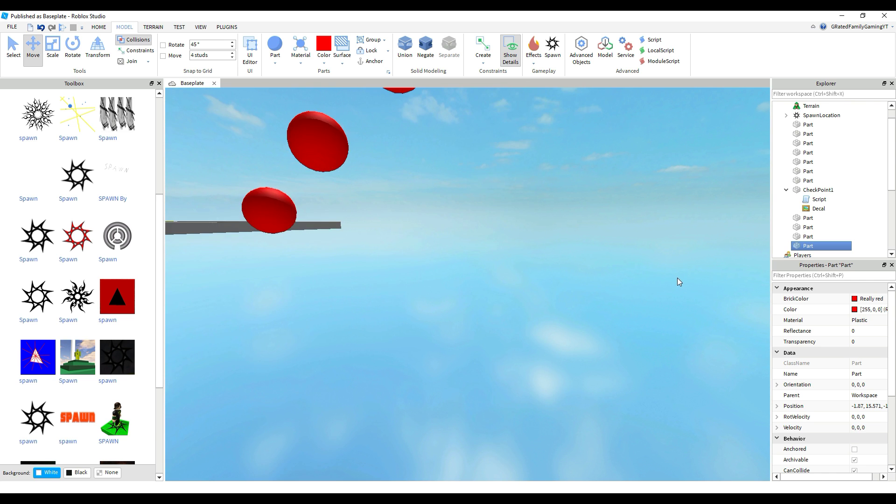
key("f")
key("ctrl+d")
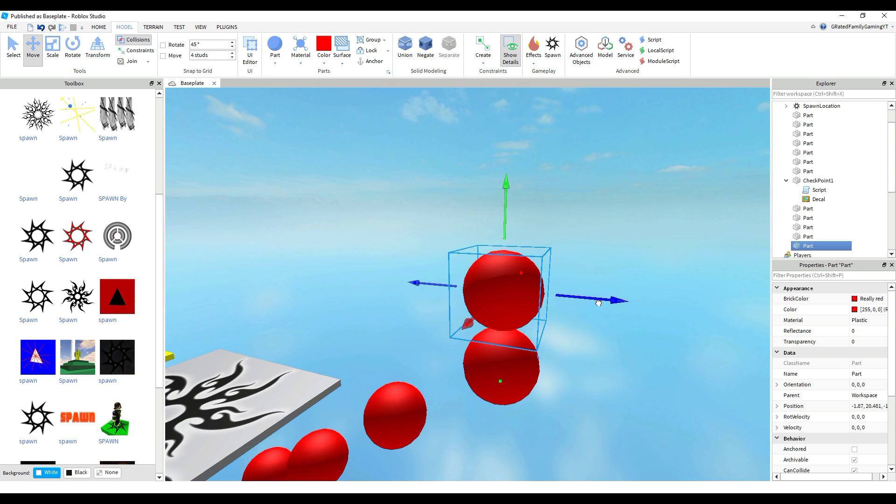
left_click_drag(599, 303, 771, 330)
key("e")
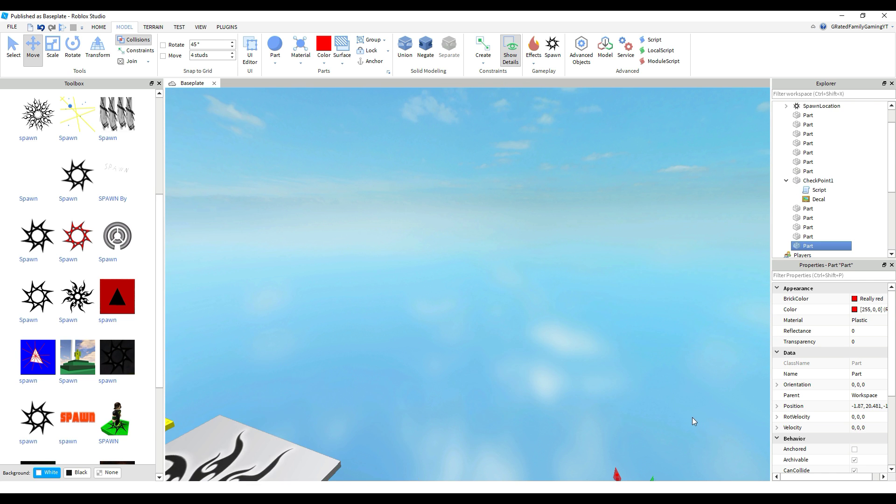
key("q")
key("d")
key("s")
- Add a sixth and seventh duplicated sphere at the upper end of the row, spaced outward and upward
key("ctrl+d")
left_click_drag(488, 256, 538, 259)
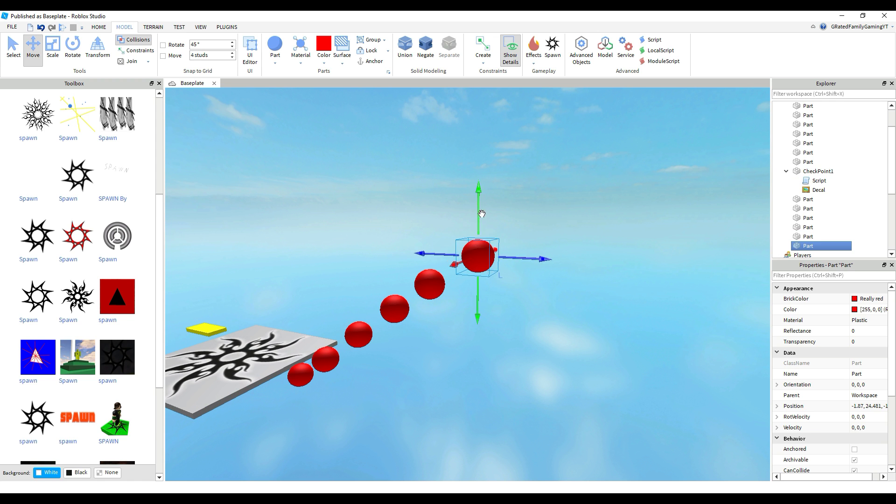
key("ctrl+d")
left_click_drag(545, 202, 646, 214)
left_click_drag(558, 175, 539, 167)
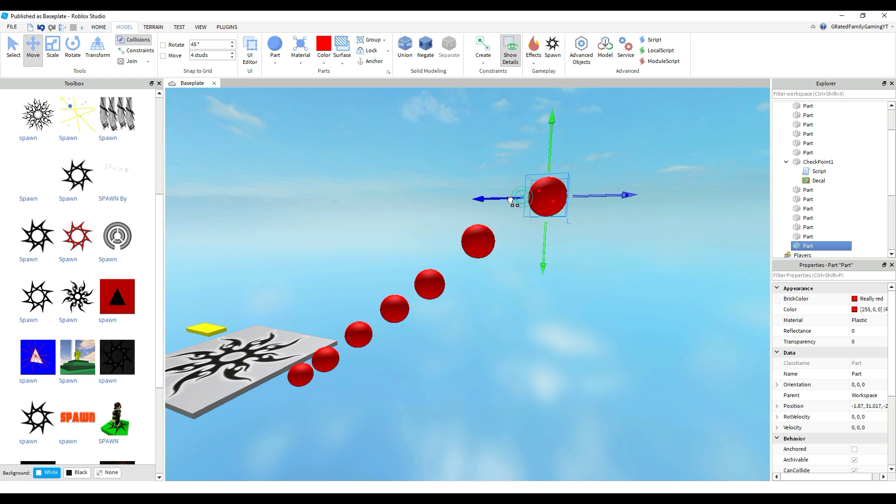
- Duplicate the checkpoint platform, raise the copy and place it just beyond the highest red sphere
left_click(237, 375)
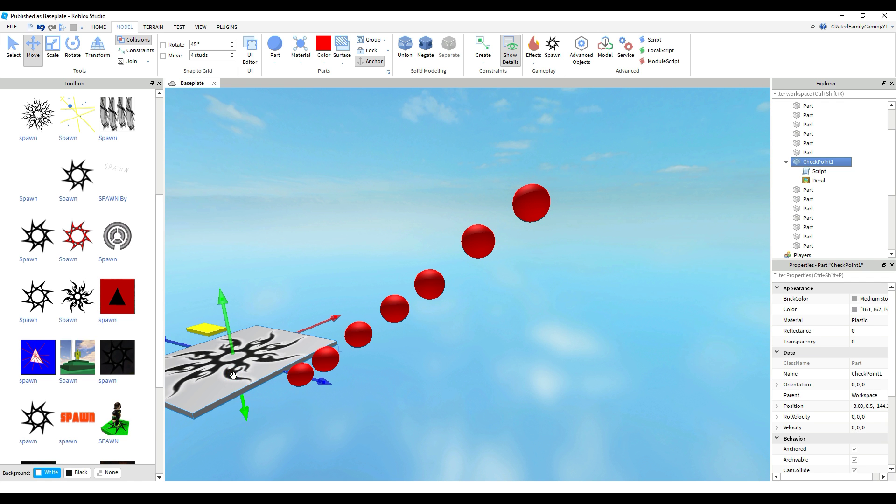
key("ctrl+d")
key("f")
left_click_drag(468, 235, 490, 103)
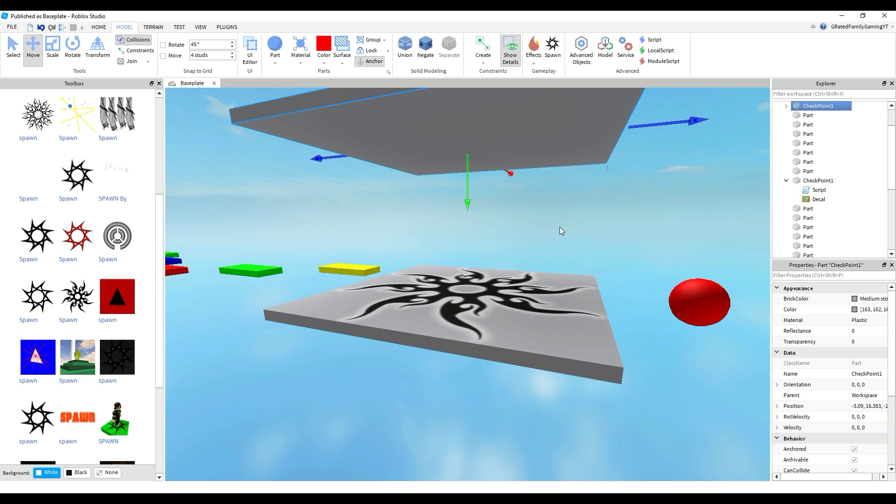
key("e")
left_click_drag(501, 365, 422, 205)
key("d")
key("s")
right_click_drag(408, 320, 407, 320)
key("a")
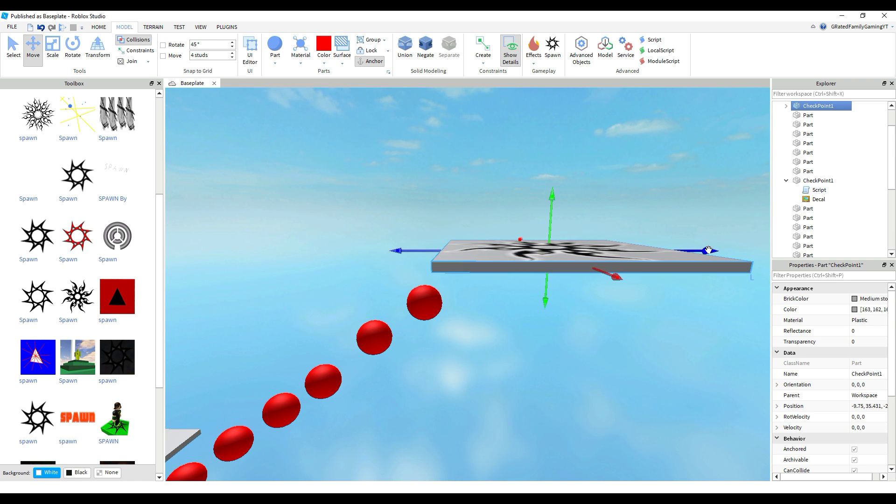
left_click_drag(706, 251, 719, 251)
- Anchor the red spheres in the row, working from the highest one down to the one beside the first checkpoint
left_click(499, 245)
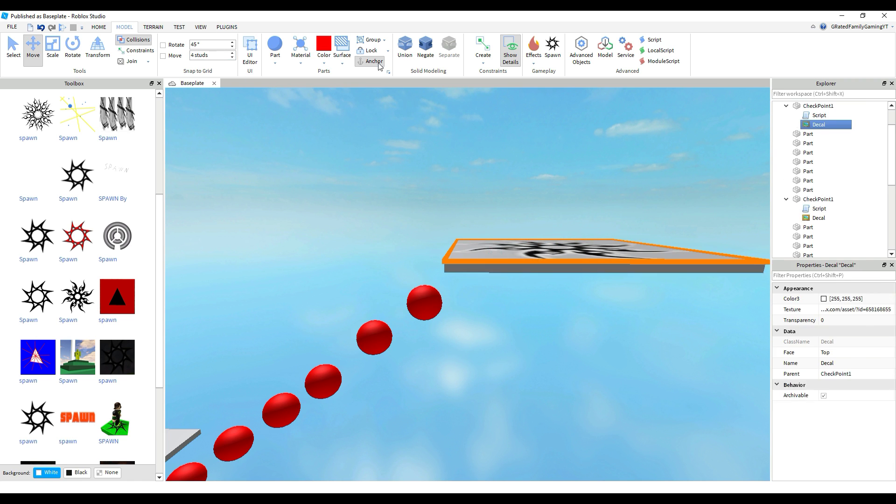
left_click(429, 293)
left_click(467, 244)
left_click(426, 299)
left_click(370, 62)
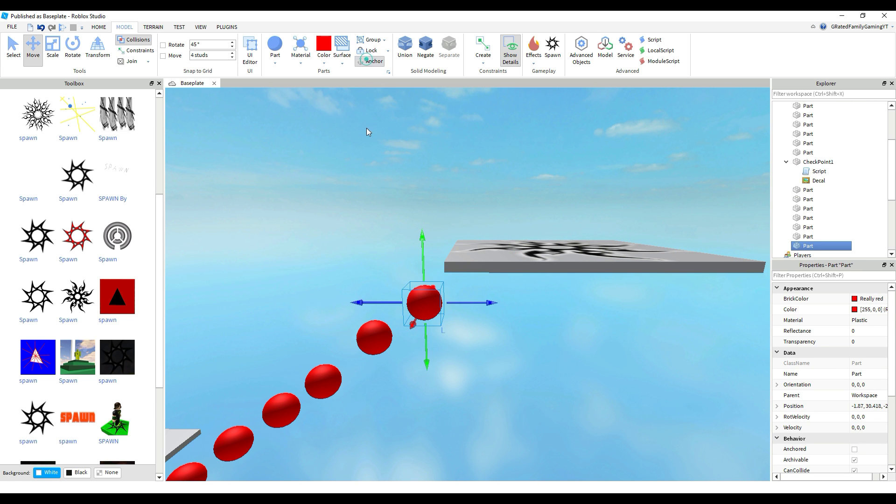
left_click_drag(374, 333, 376, 318)
key("ctrl+z")
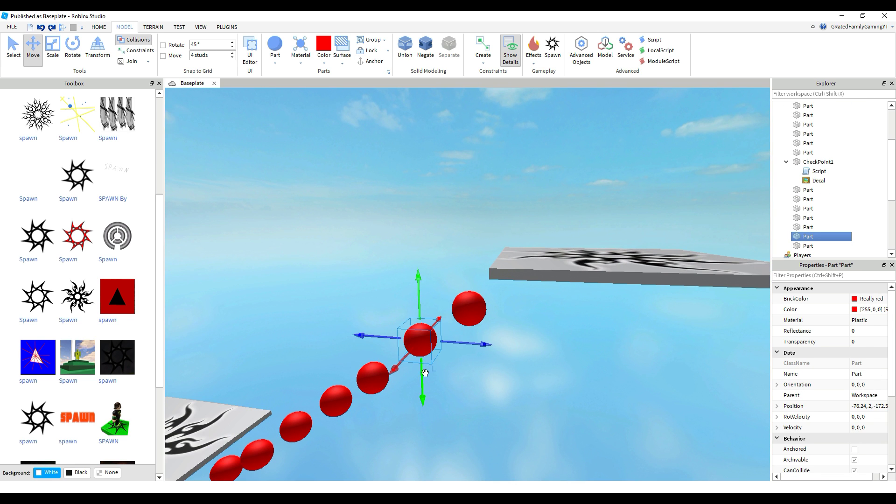
left_click(372, 389)
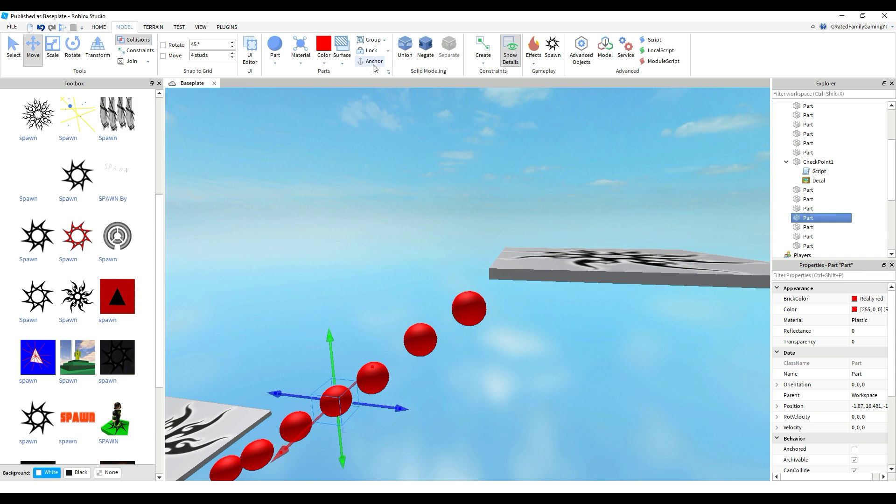
key("Up")
key("Up")
key("Up")
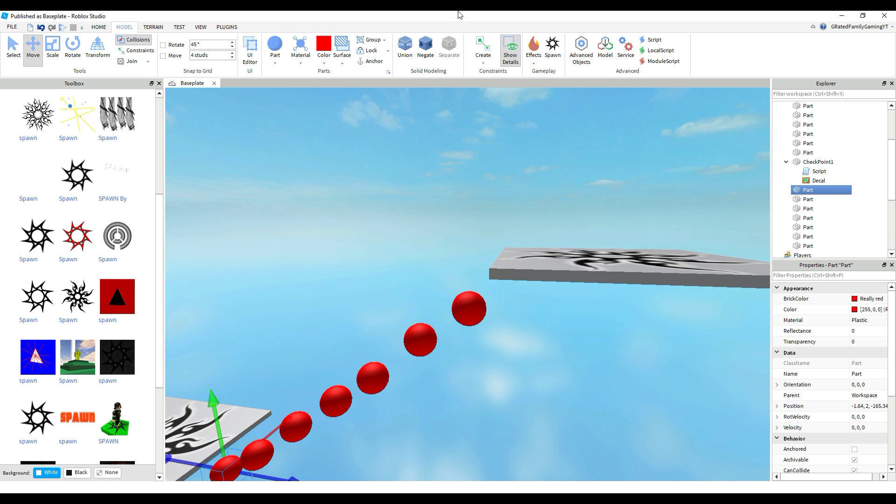
- Play-test the second stage by jumping onto the red spheres, and stop the run
left_click(179, 27)
left_click(14, 46)
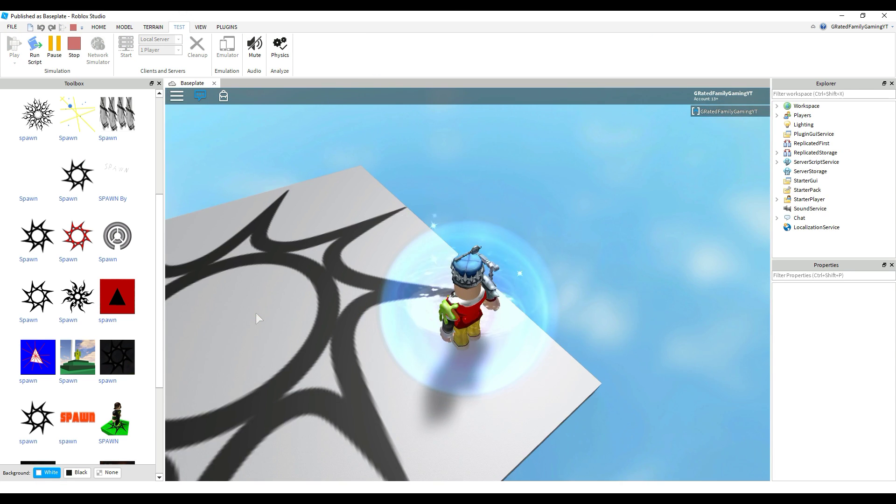
key("w")
right_click_drag(256, 312, 255, 313)
key("w")
key("space")
key("space")
key("space")
key("w")
key("space")
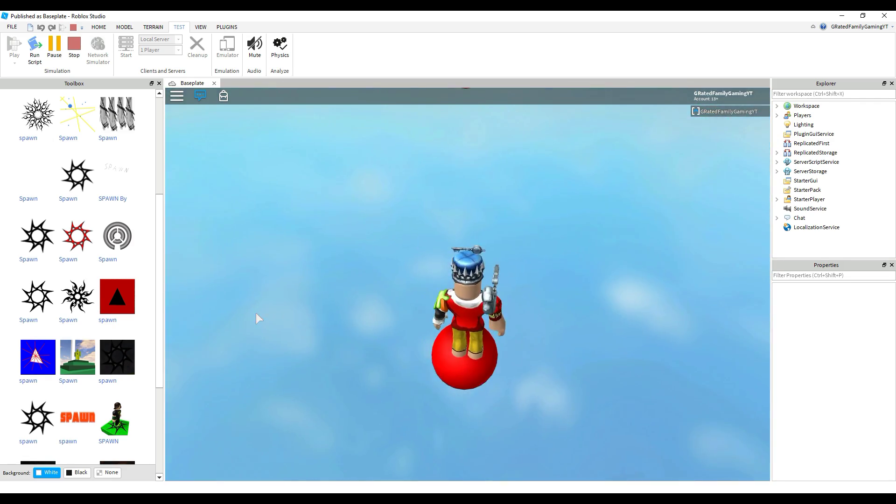
left_click(75, 48)
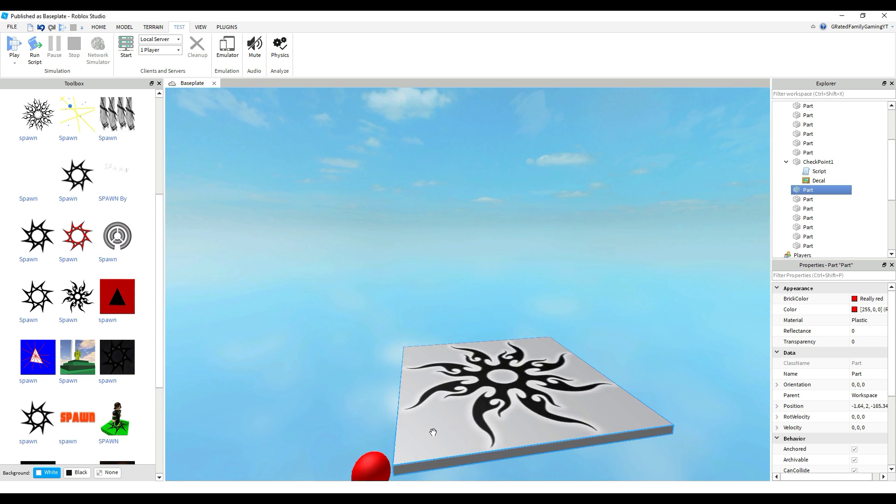
- Anchor the third red sphere from the first checkpoint and check the anchoring of its neighbours
key("a")
left_click(435, 353)
left_click(125, 27)
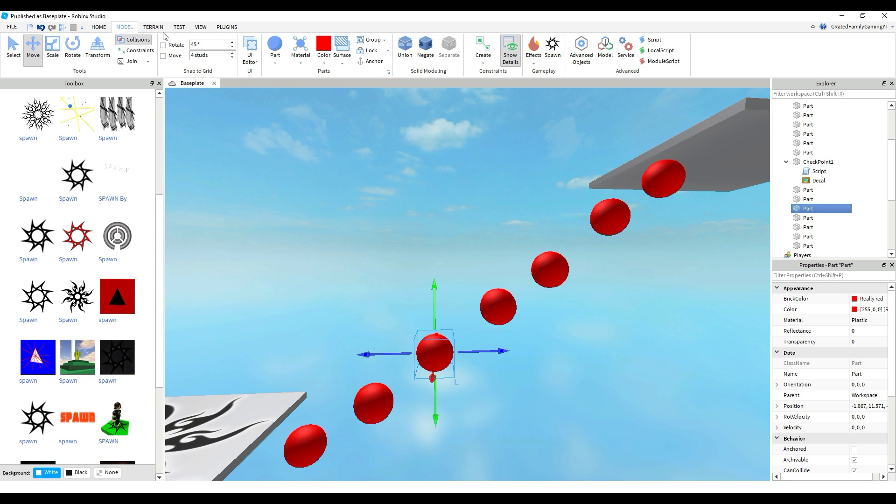
left_click(373, 401)
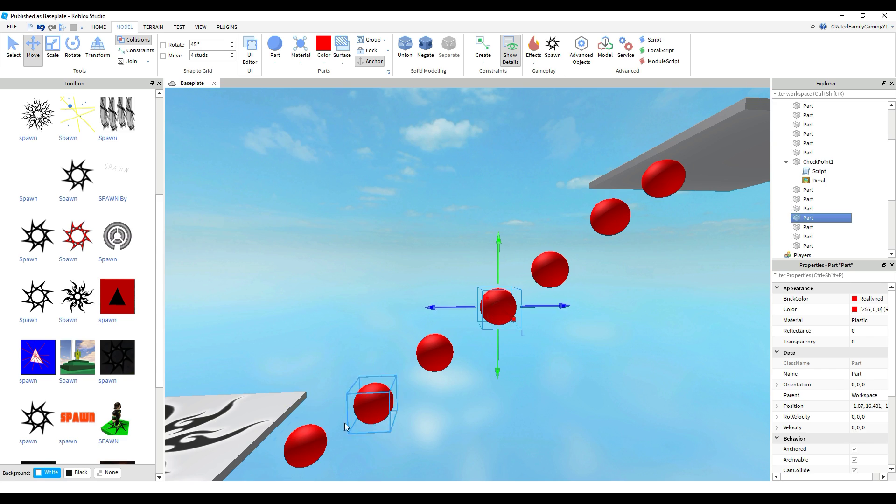
- Play-test the obby again from the spawn, jumping across the colored blocks to the first checkpoint
left_click(179, 26)
left_click(14, 47)
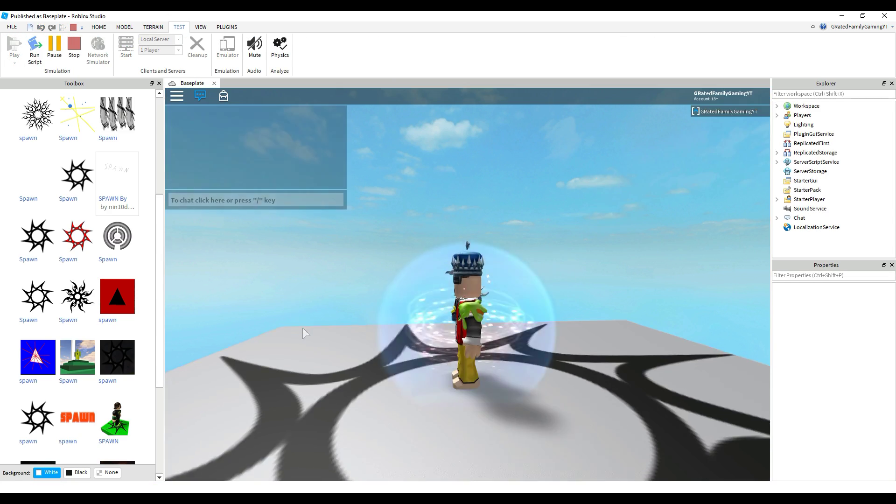
key("w")
key("space")
key("space")
key("space")
key("space")
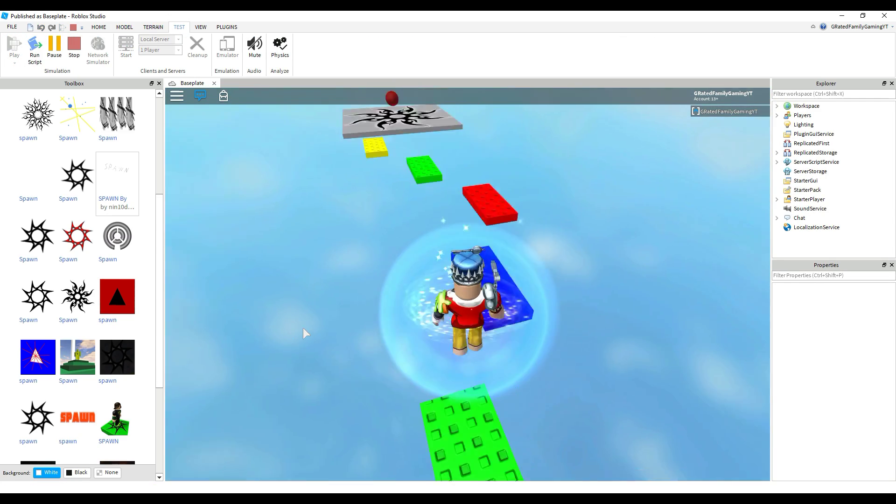
key("w")
key("space")
key("space")
key("space")
key("space")
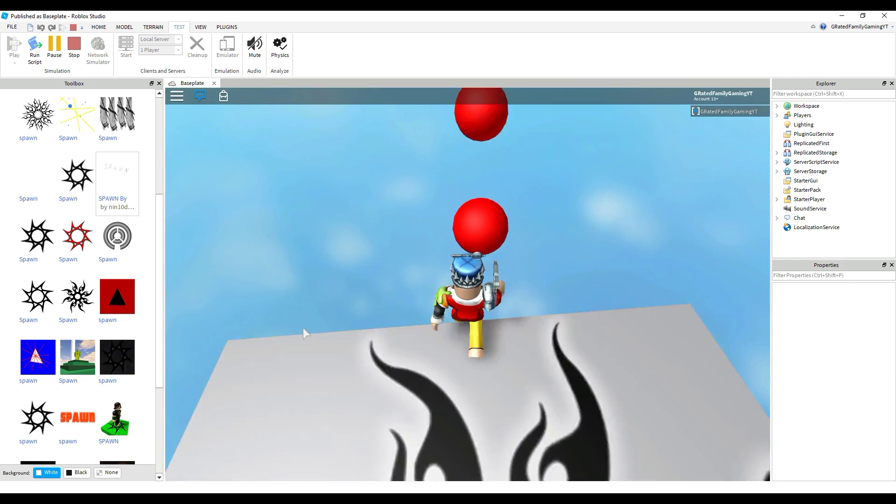
- Jump up the rising red spheres and onto the second checkpoint
key("w")
key("space")
key("space")
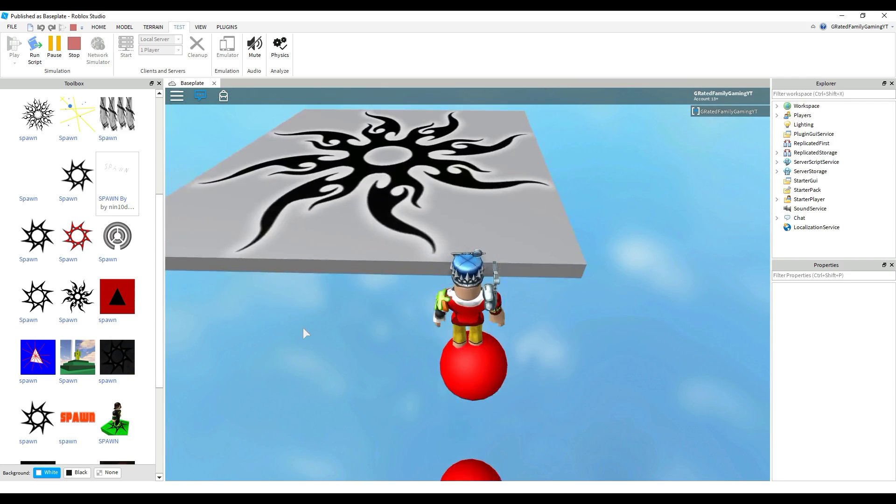
key("w")
right_click_drag(303, 328, 304, 328)
key("space")
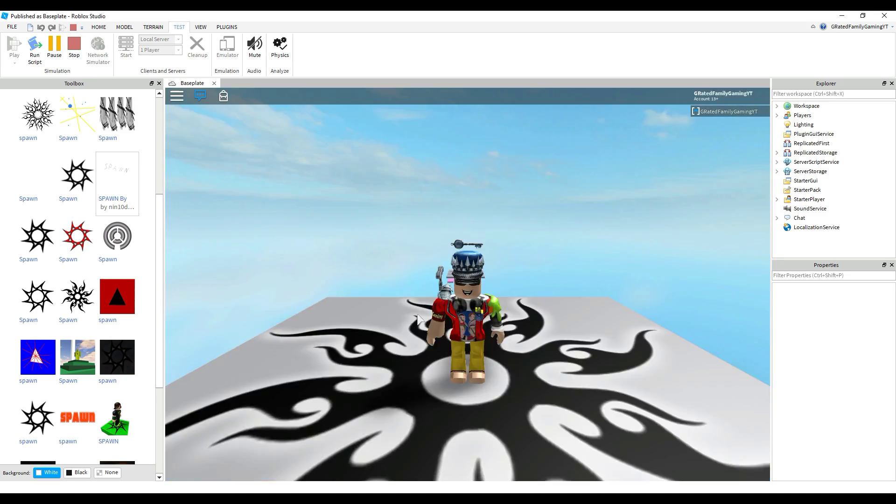
- Test respawning at the second checkpoint and look back over the whole course
right_click_drag(416, 315, 416, 315)
key("w")
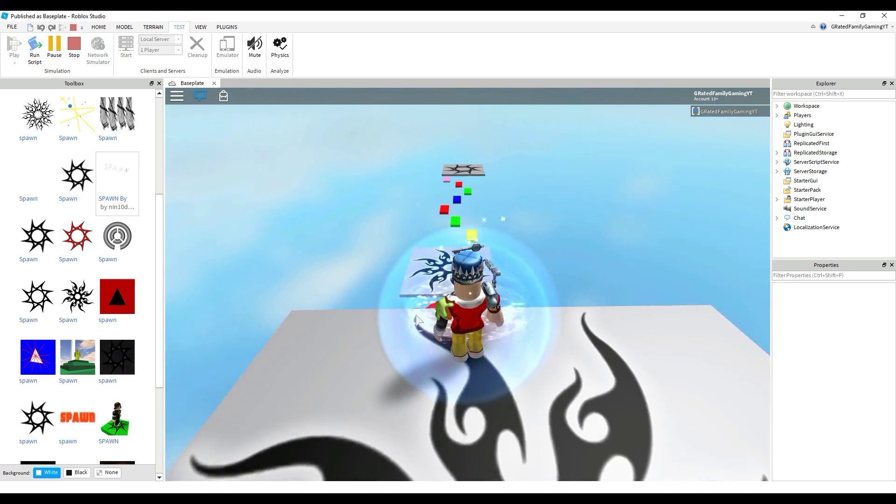
key("w")
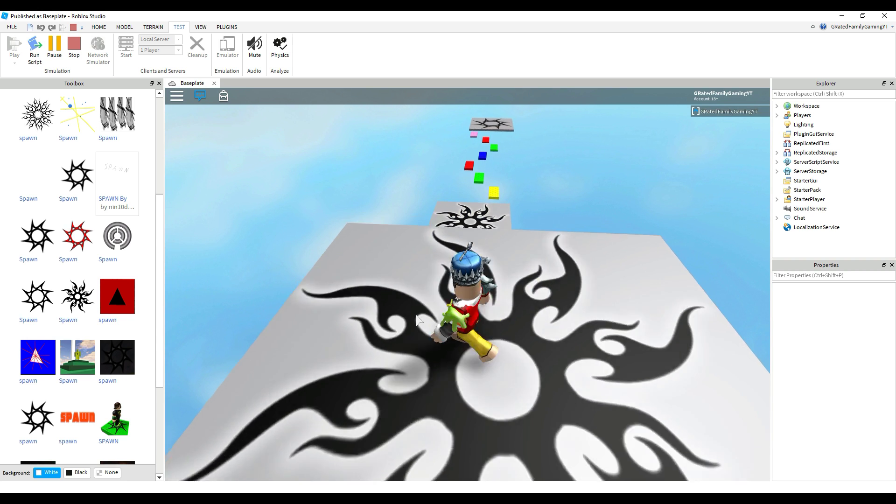
- Save the place to disk as ObbyTutorial1.rbxl
left_click(12, 26)
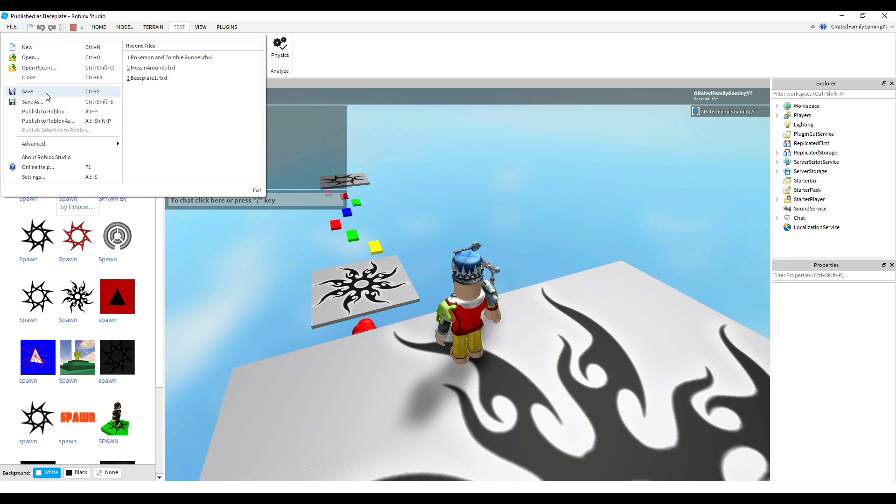
left_click(46, 93)
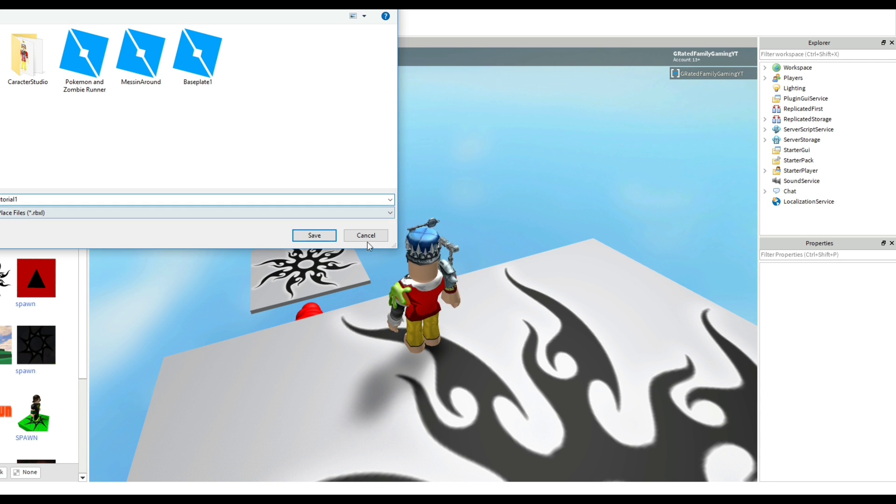
left_click(326, 236)
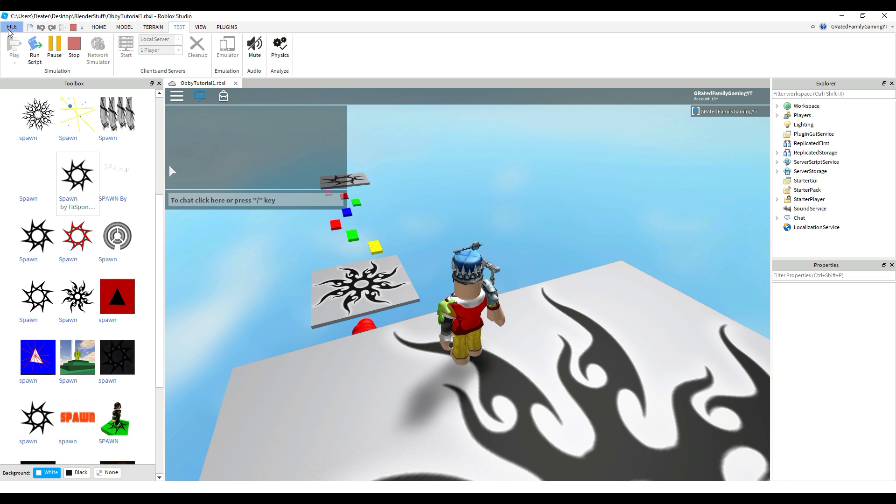
- Start publishing the obby to Roblox as a new place
left_click(9, 28)
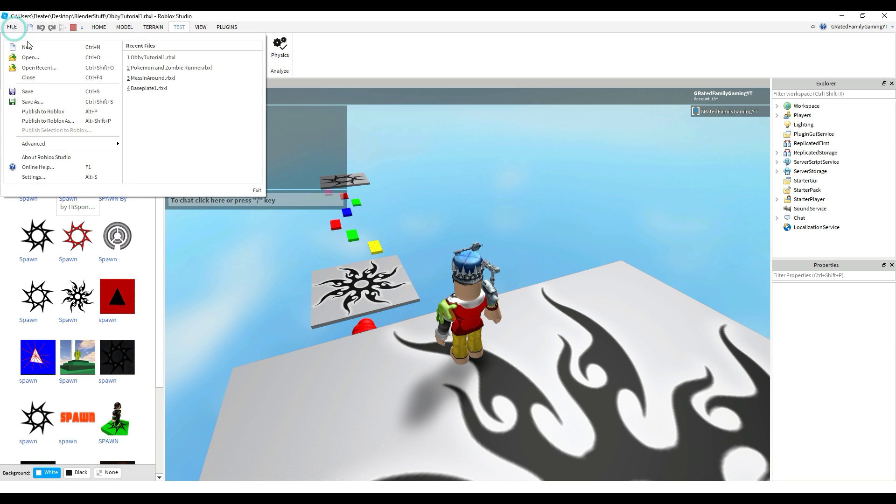
left_click(43, 112)
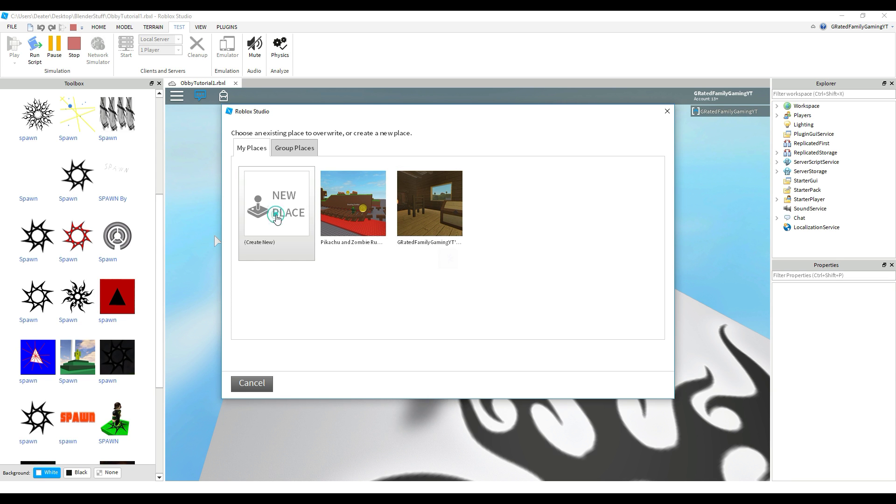
left_click(278, 219)
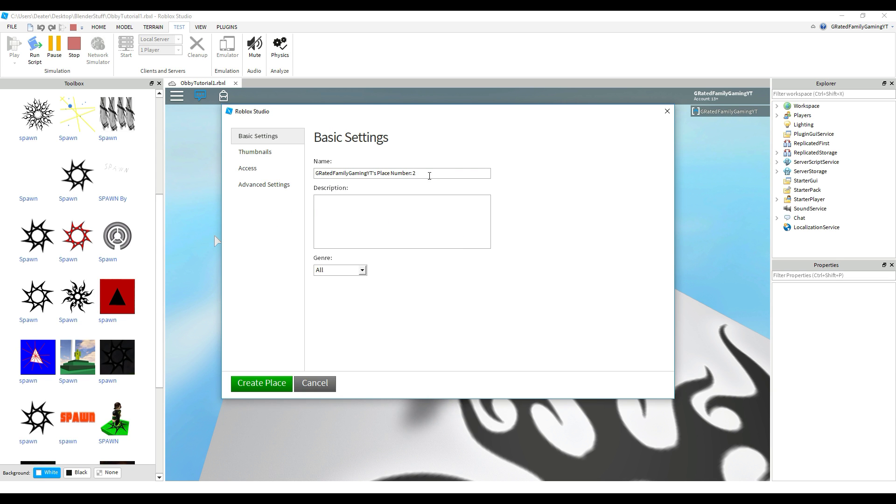